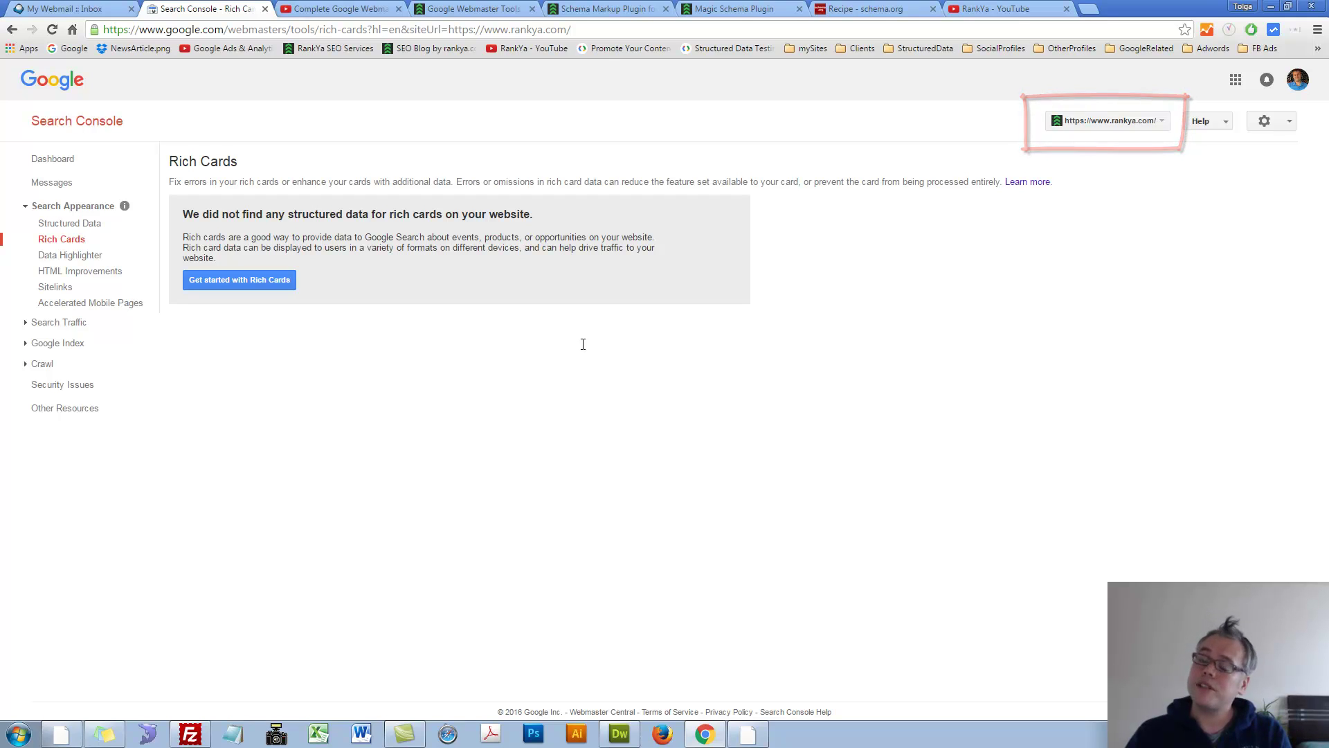
pyautogui.click(68, 224)
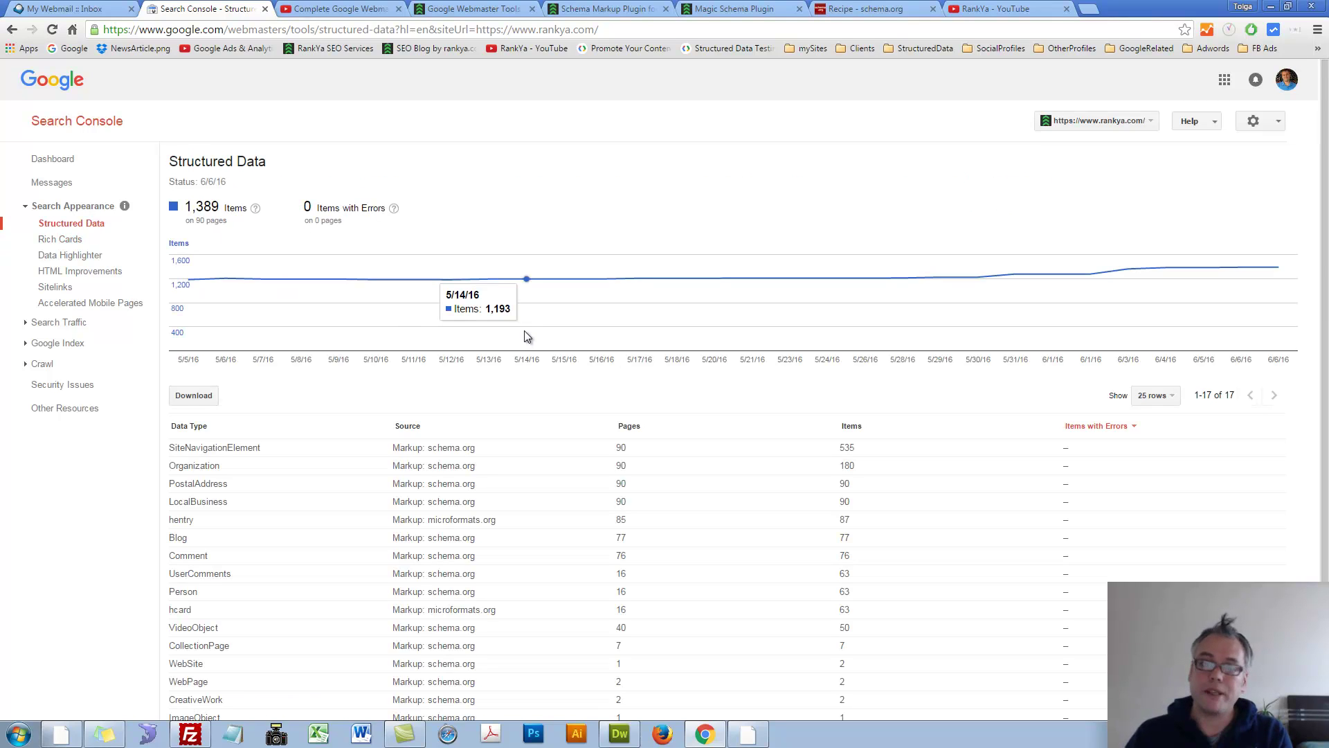
pyautogui.click(59, 238)
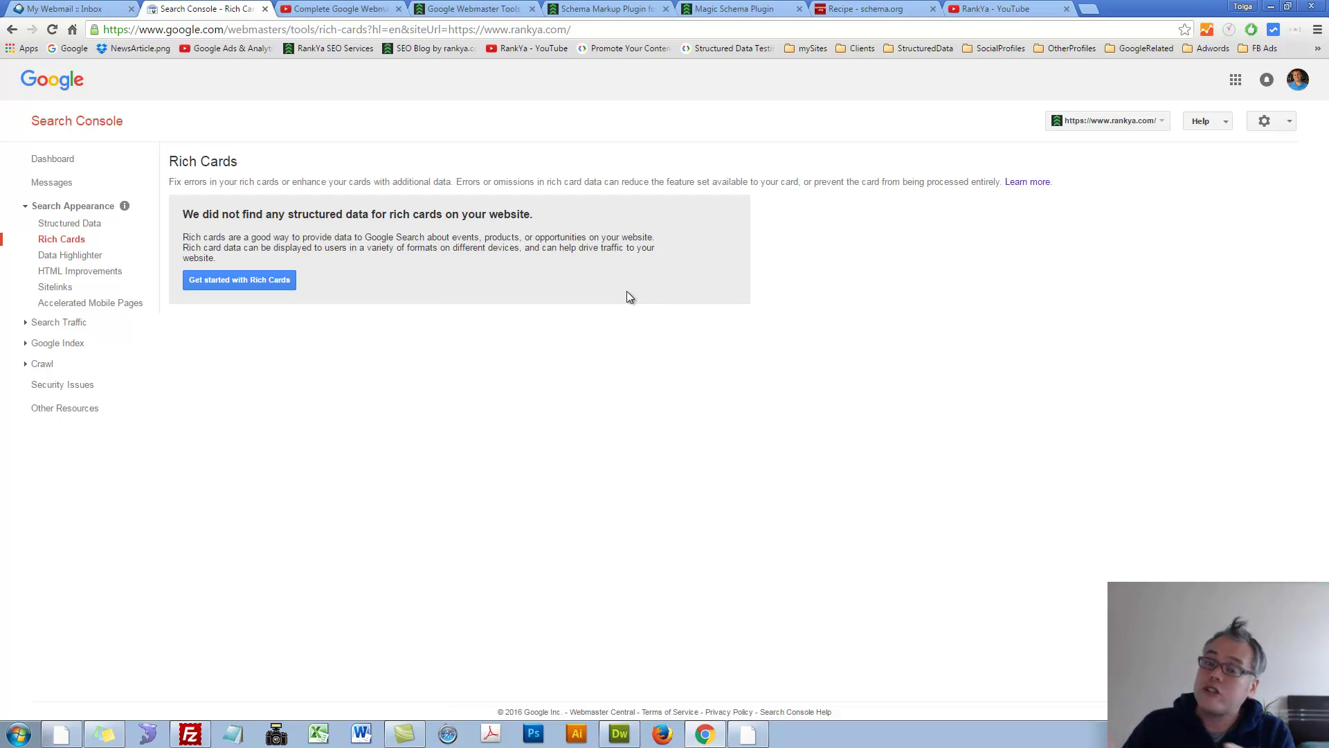
# Step: Open the Rich Cards help article and the rich cards Search Gallery in new tabs
pyautogui.middleClick(1029, 182)
pyautogui.middleClick(242, 283)
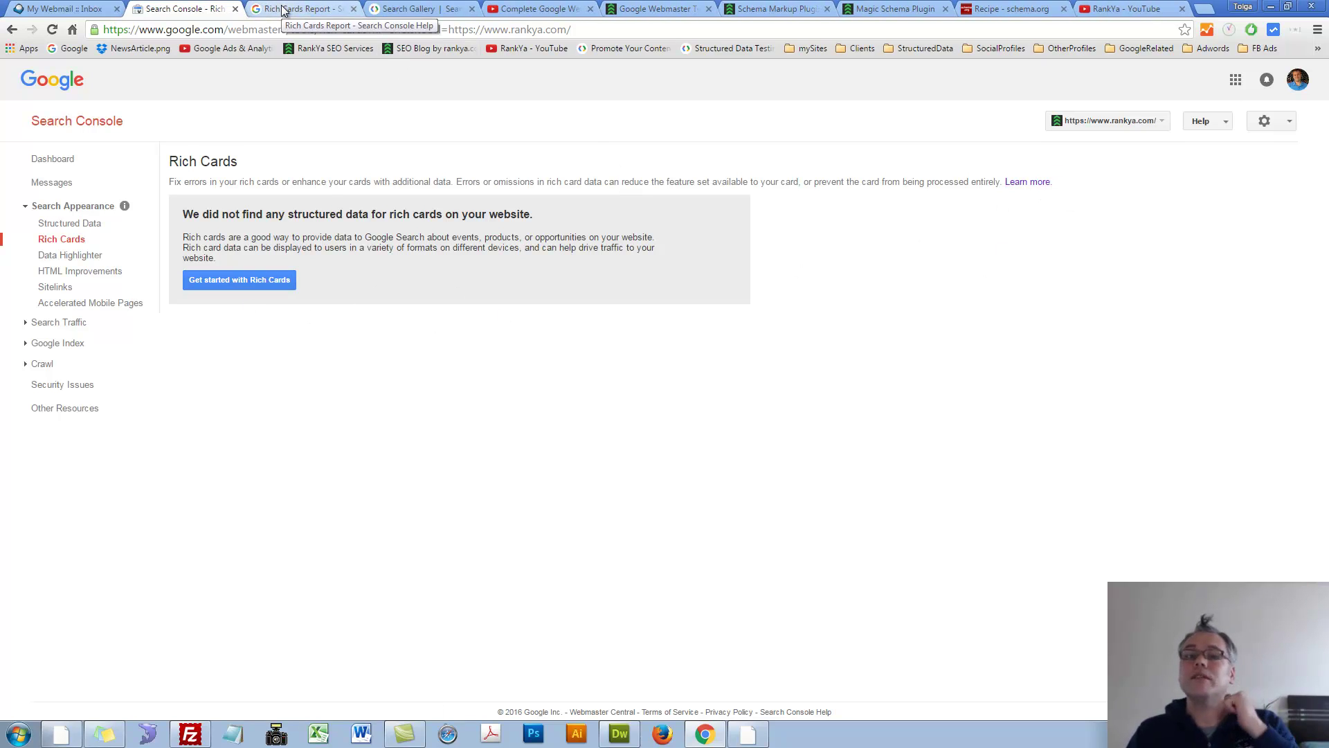
pyautogui.click(283, 10)
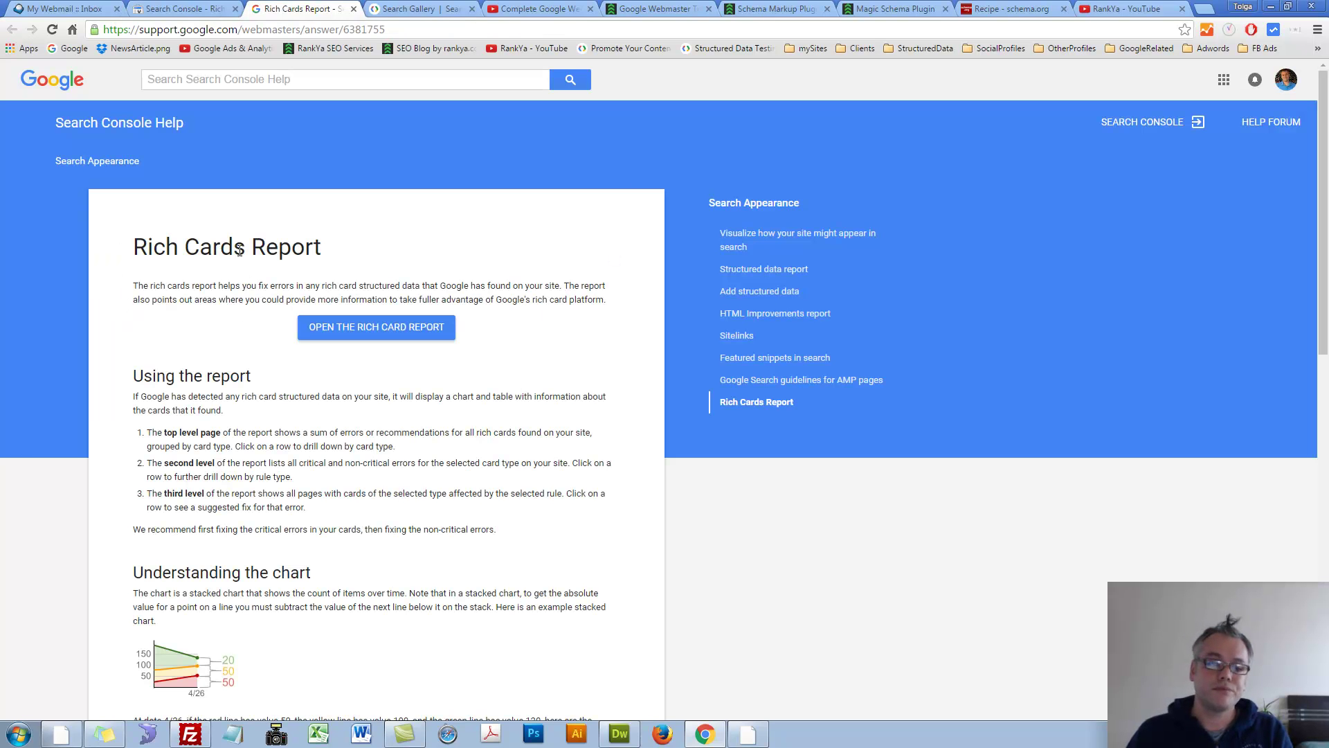
# Step: Read the Rich Cards Report article, including its heading, report levels and stacked chart explanation
pyautogui.moveTo(114, 248); pyautogui.dragTo(391, 247)
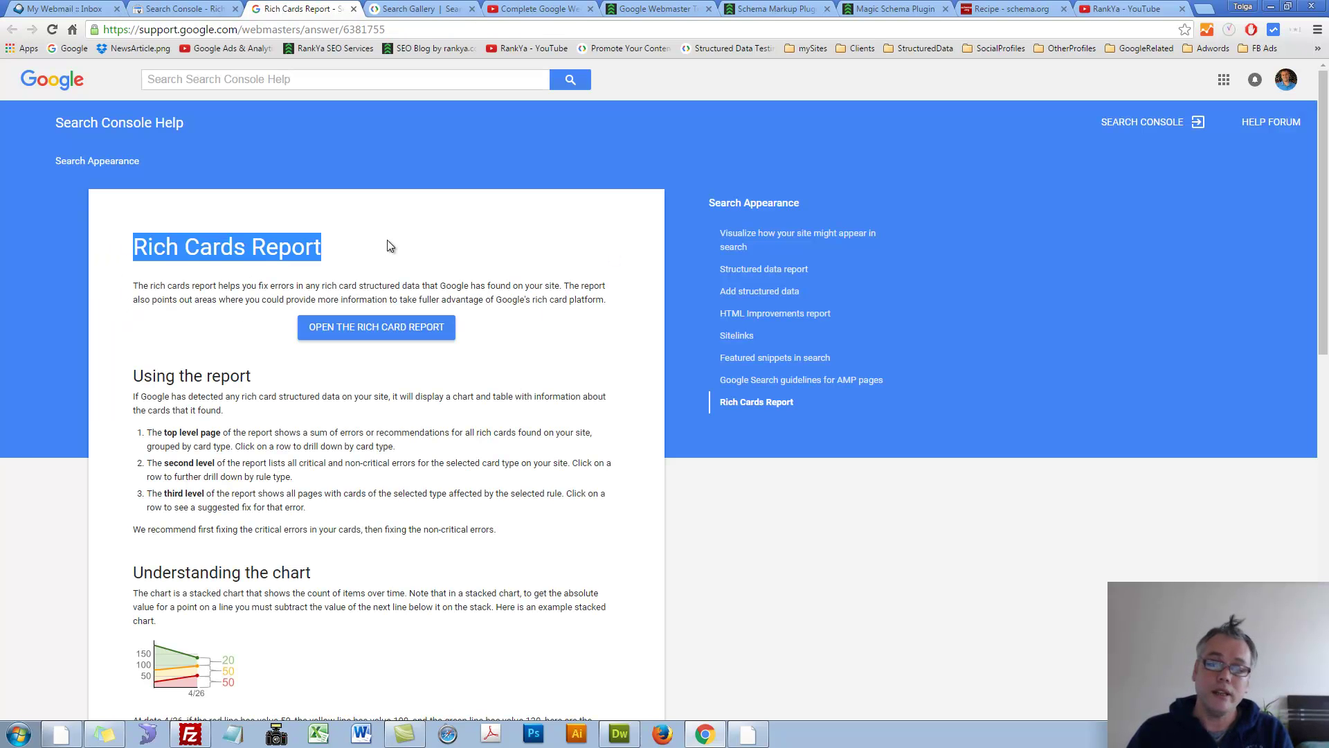
pyautogui.click(444, 246)
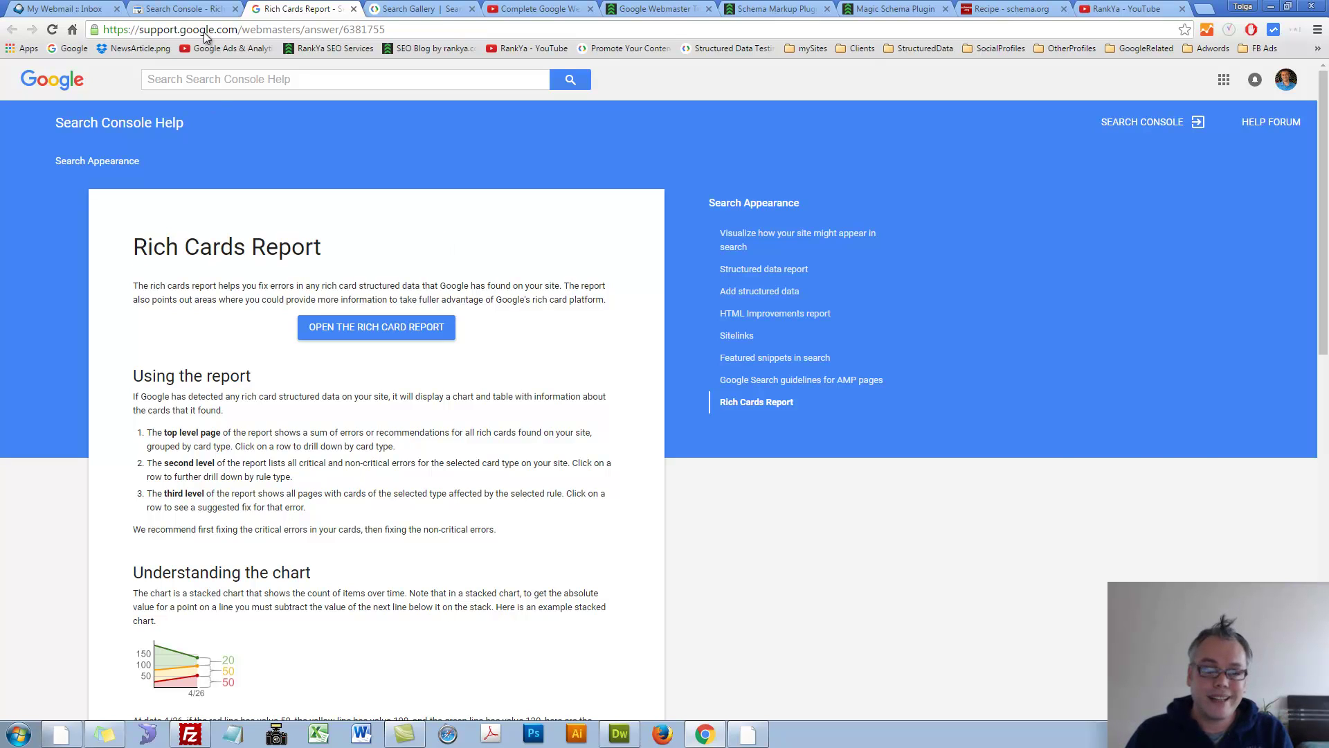
pyautogui.click(201, 9)
pyautogui.click(315, 7)
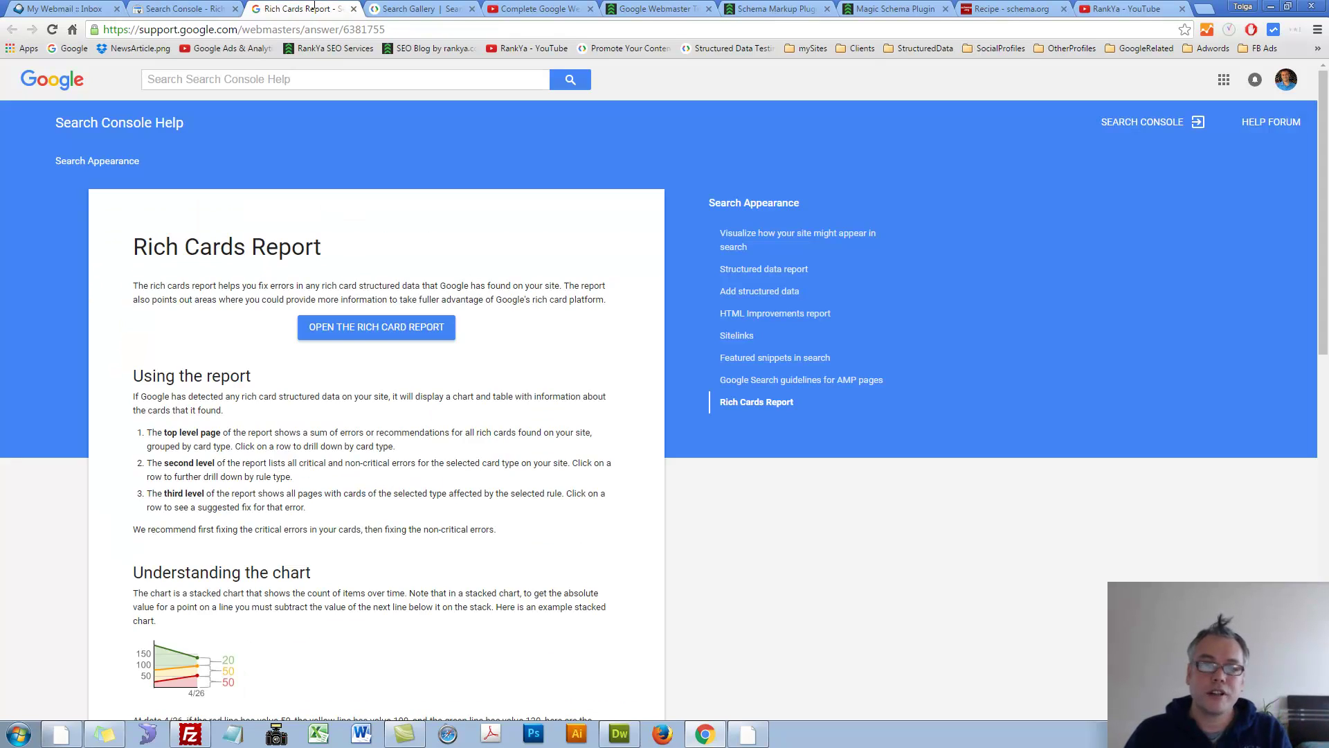
pyautogui.moveTo(135, 247); pyautogui.dragTo(368, 238)
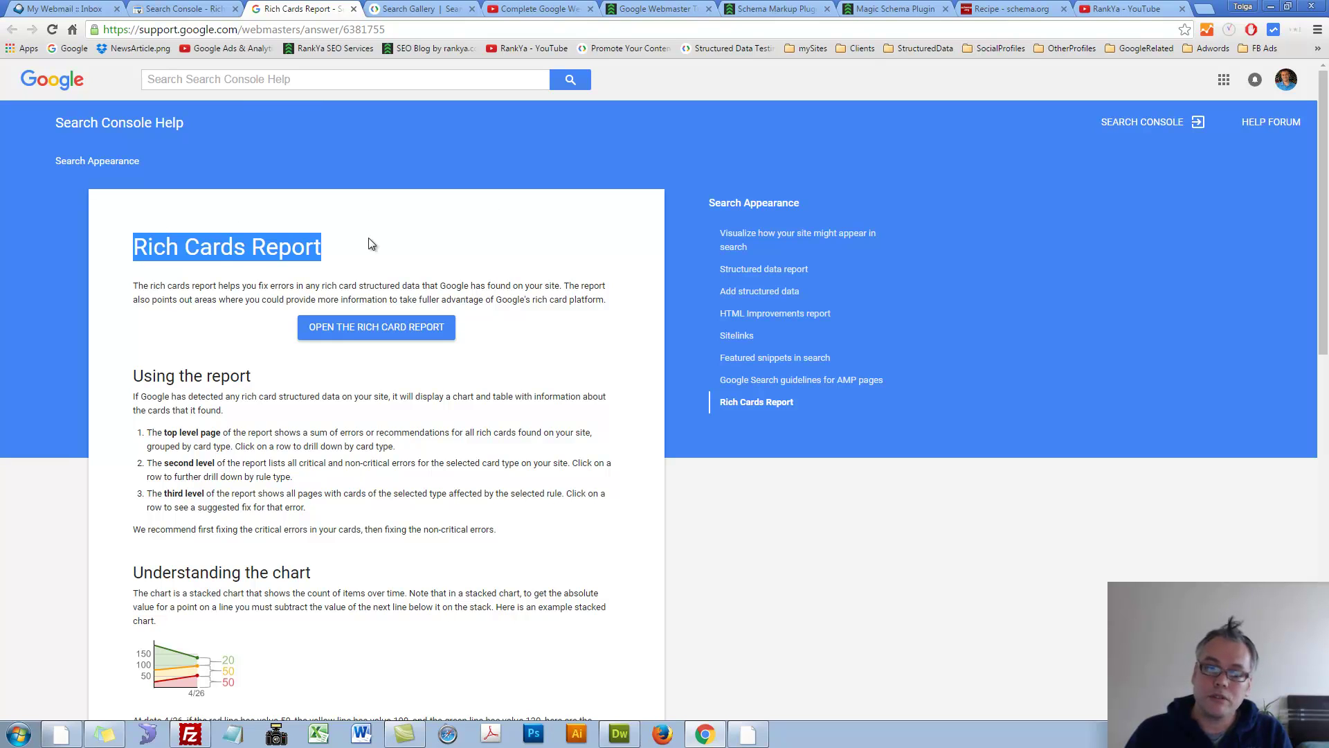
pyautogui.click(436, 258)
pyautogui.scroll(-2, 322, 450)
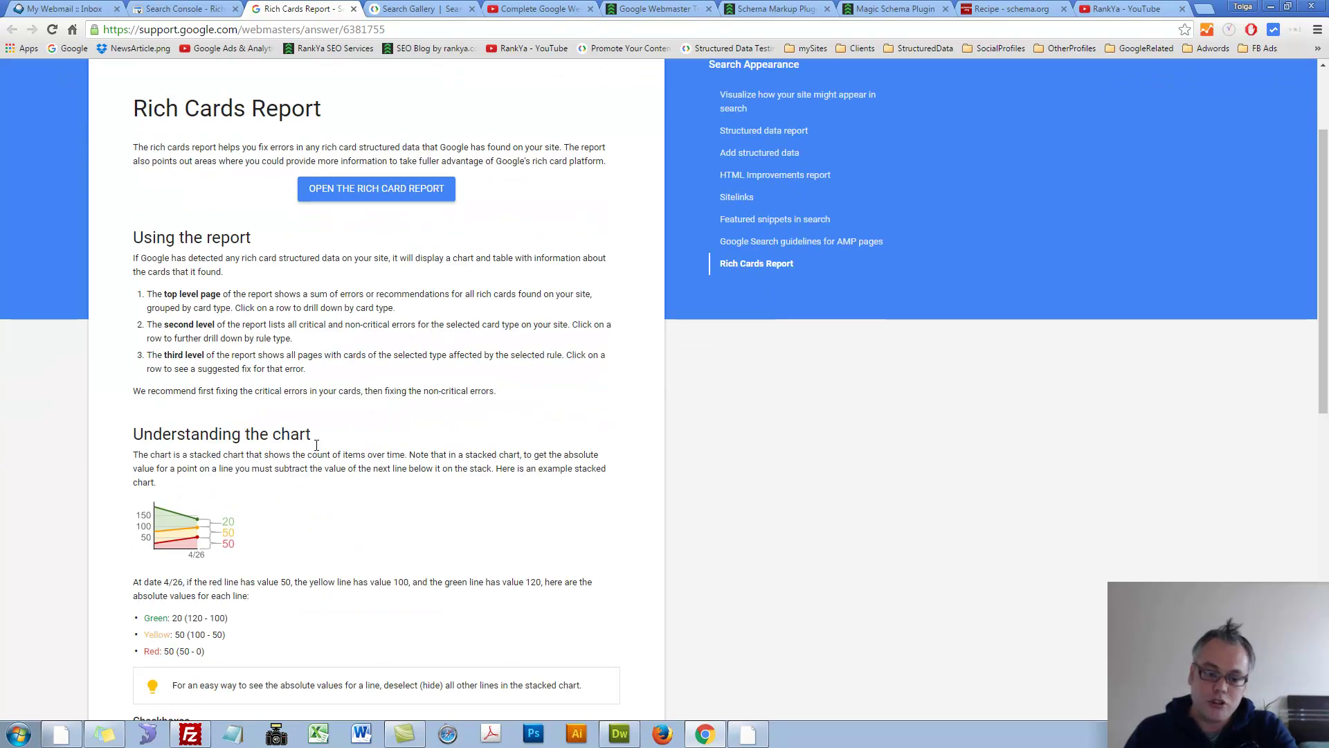
pyautogui.moveTo(135, 282); pyautogui.dragTo(410, 513)
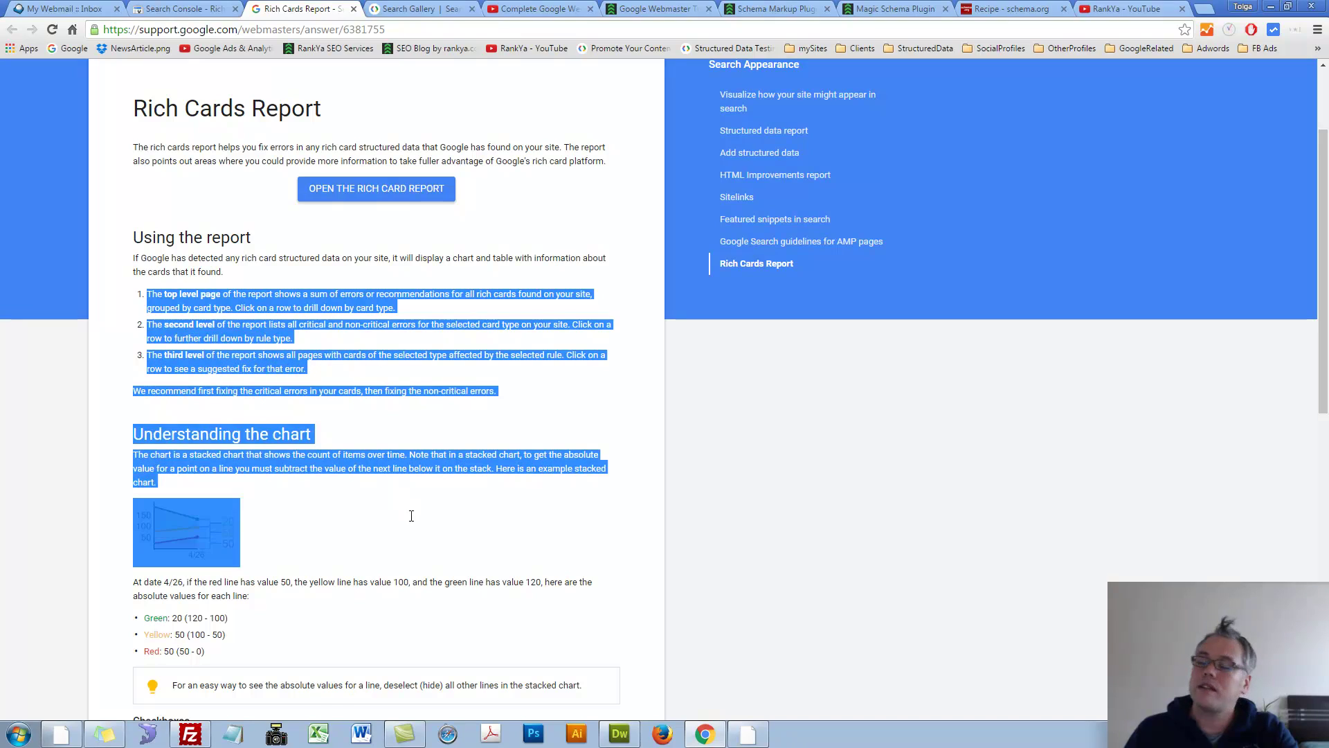
pyautogui.click(491, 474)
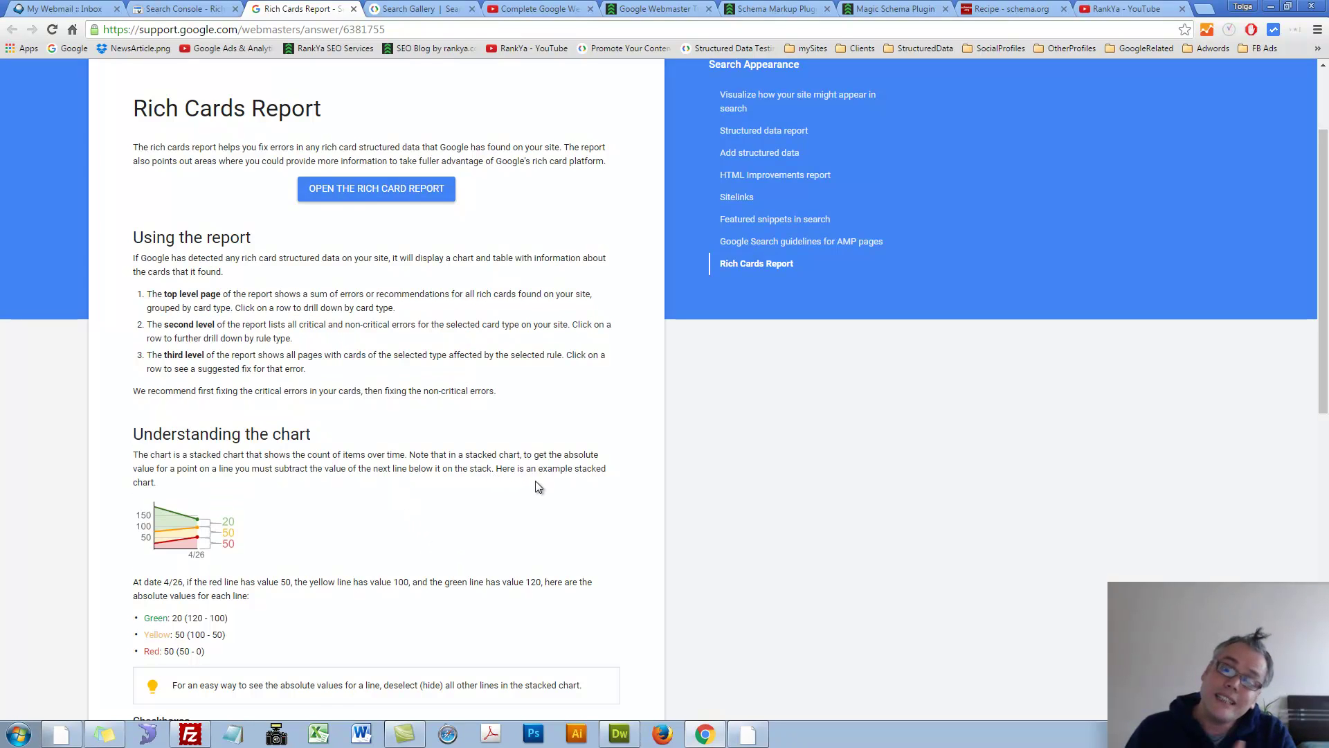
pyautogui.scroll(2, 534, 418)
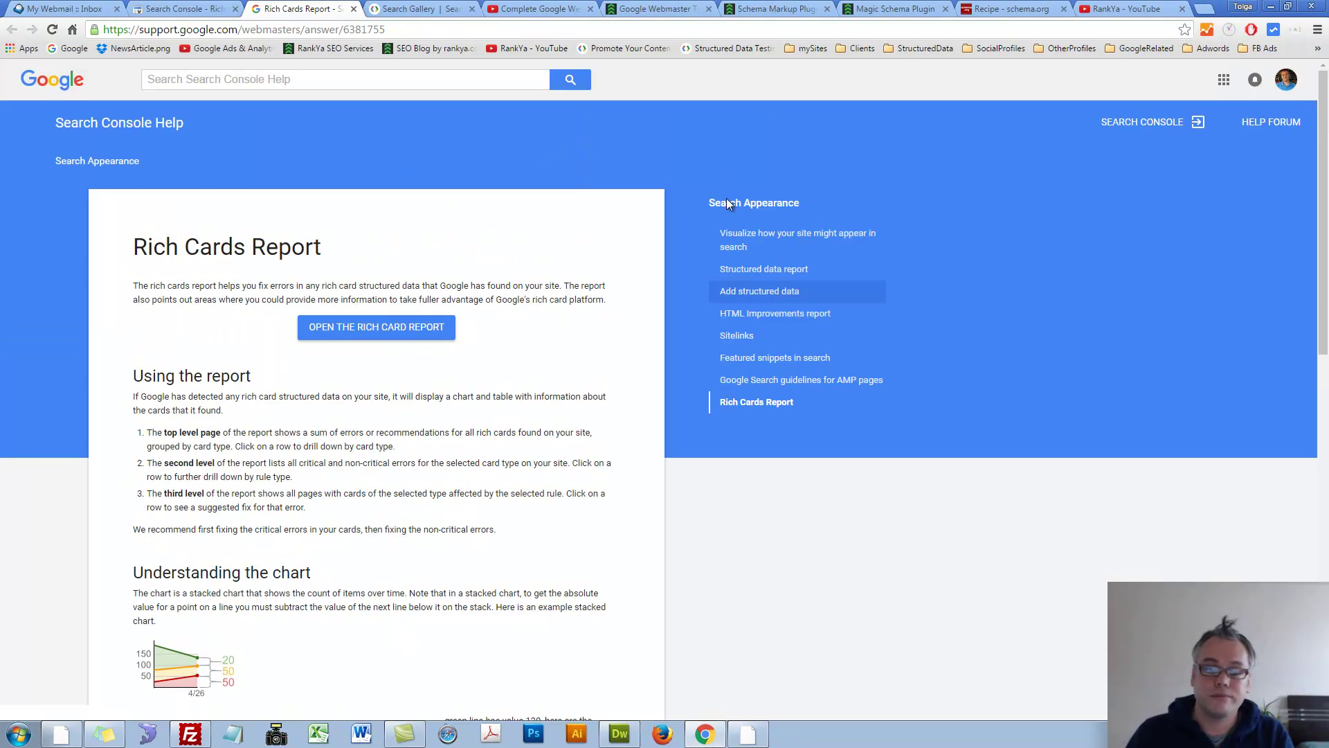
# Step: Load the Recipes sample markup in the testing tool and copy the whole JSON-LD script
pyautogui.click(416, 4)
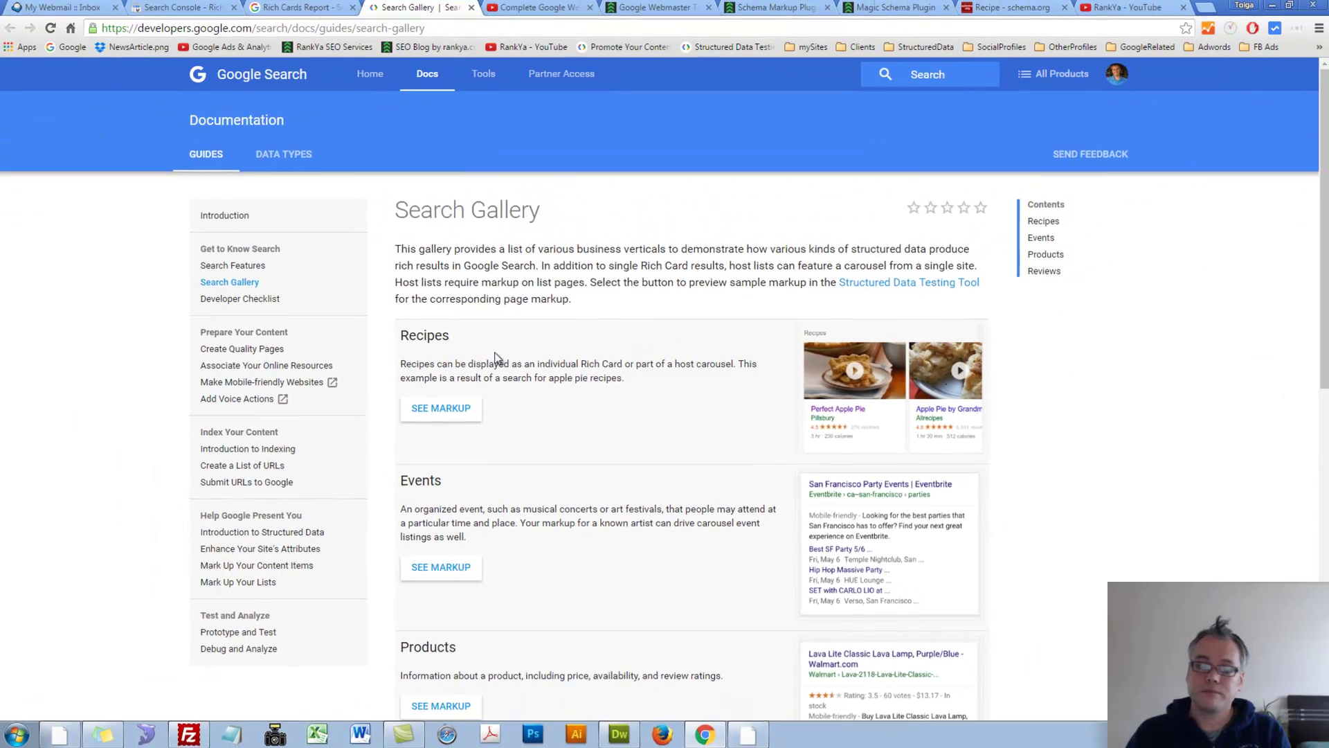
pyautogui.click(441, 409)
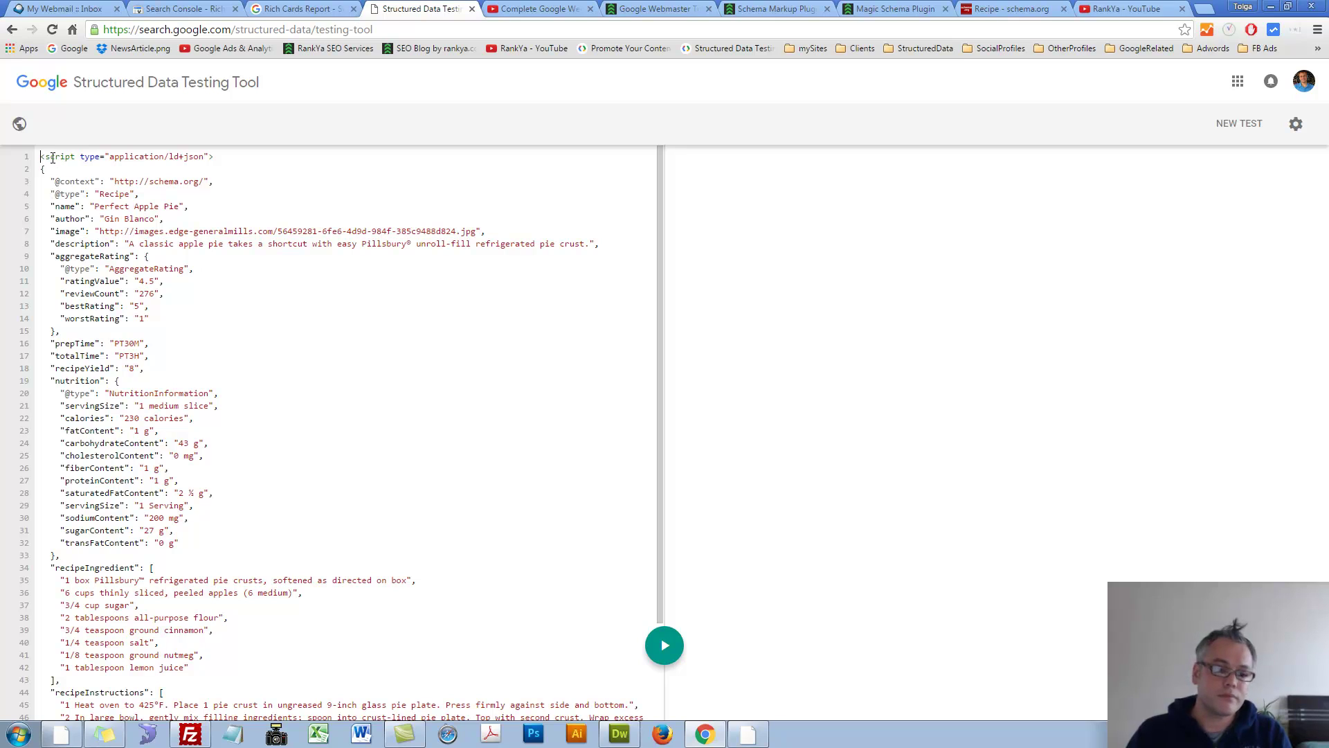
pyautogui.moveTo(41, 156); pyautogui.dragTo(380, 742)
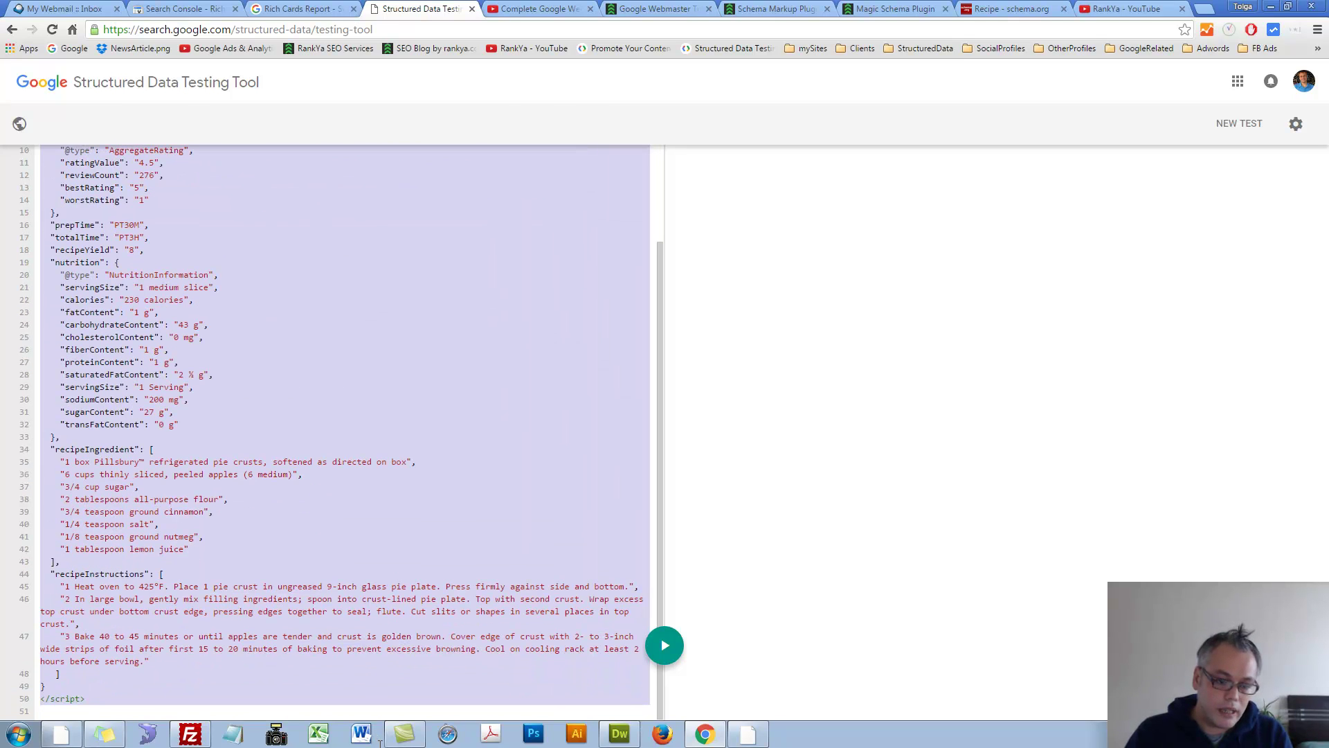
pyautogui.rightClick(206, 323)
pyautogui.click(238, 329)
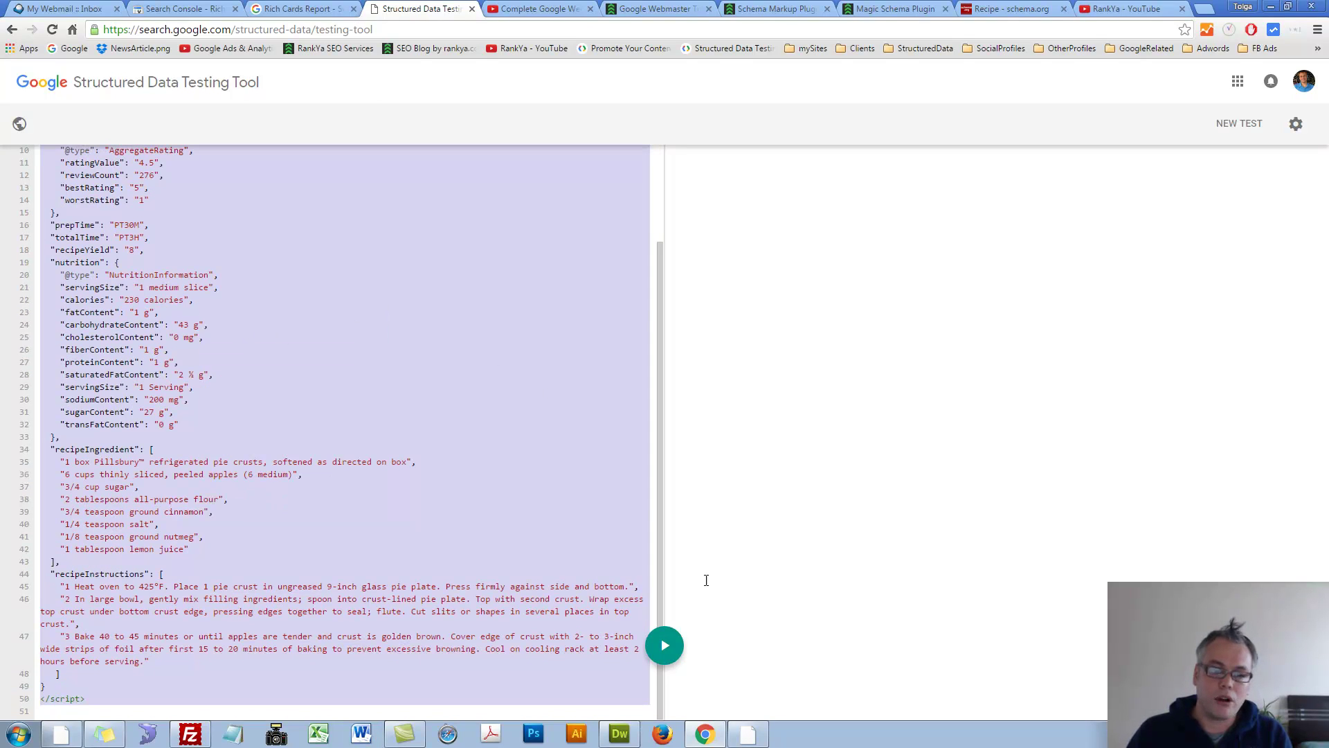
# Step: Review the RankYa Apple Pie Recipe script in rich_cards.html, checking its name and image lines
pyautogui.hotkey('alt', 'Tab')
pyautogui.moveTo(55, 410); pyautogui.dragTo(69, 183)
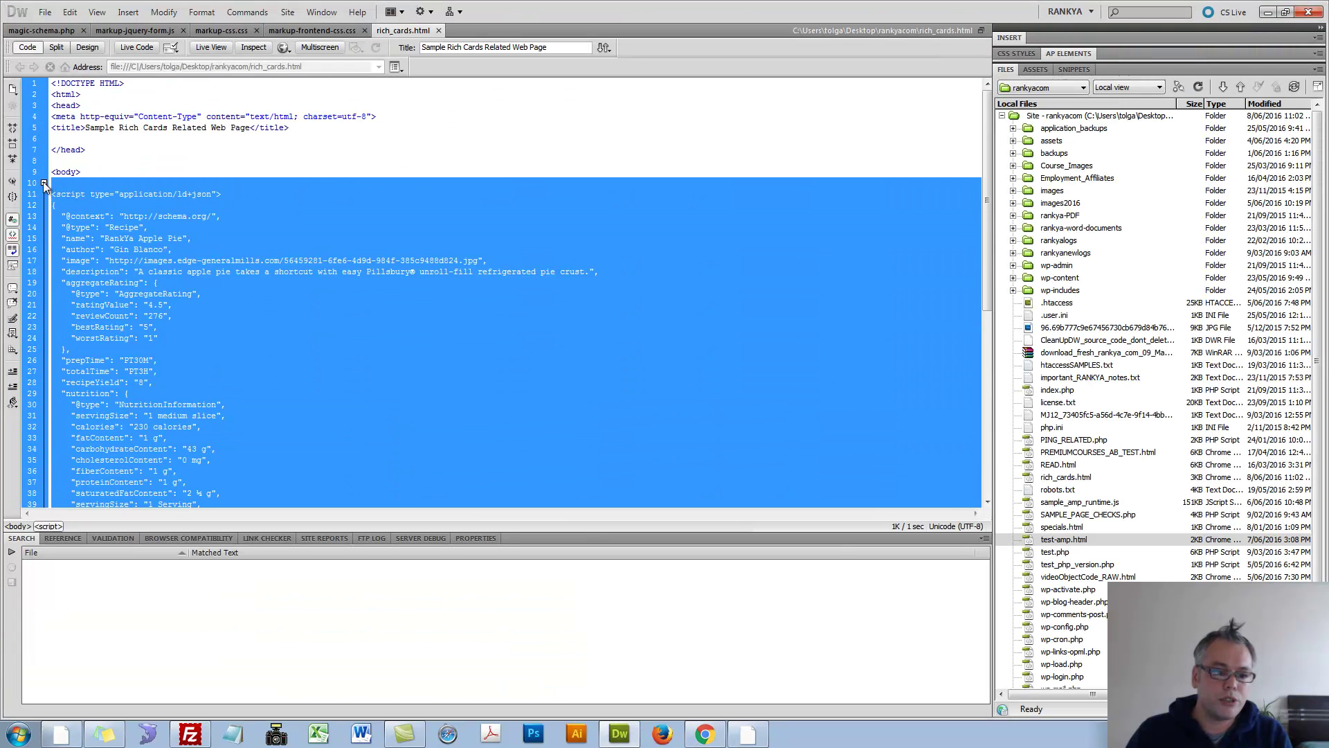
pyautogui.click(310, 247)
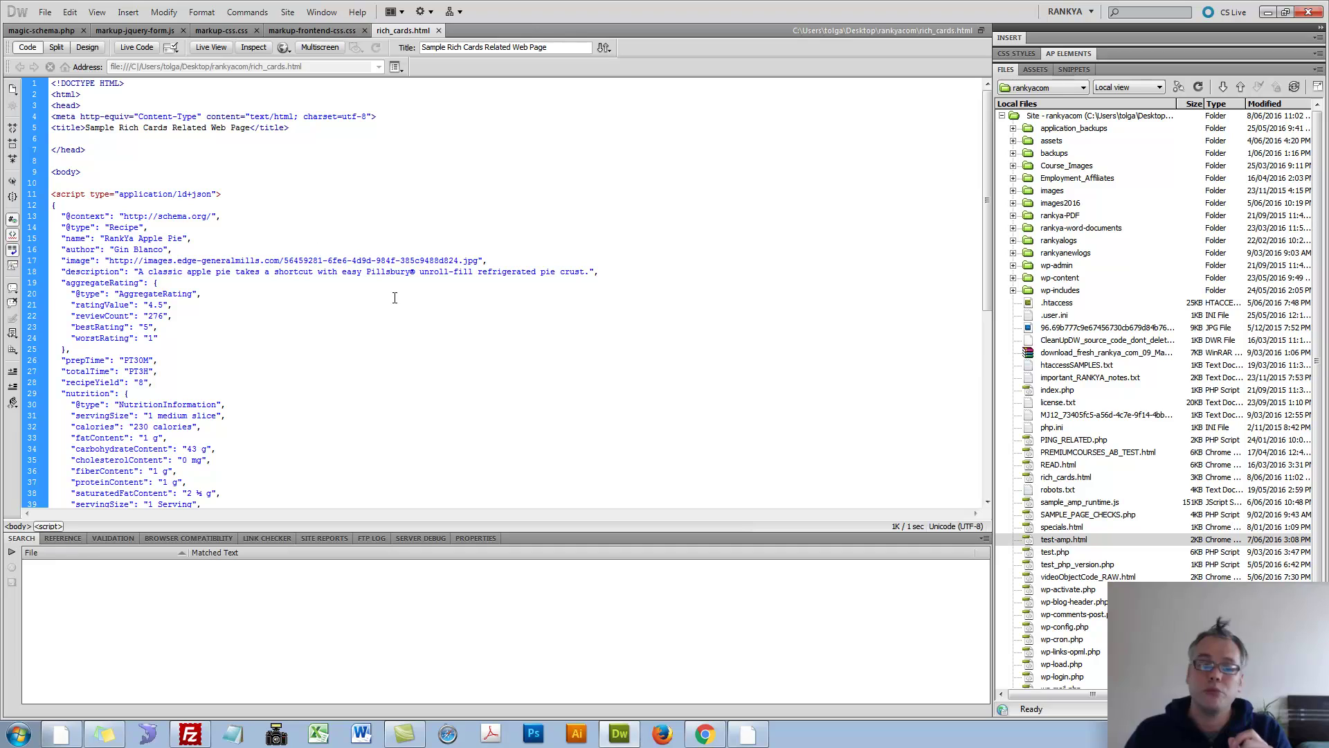
pyautogui.doubleClick(119, 238)
pyautogui.moveTo(104, 261); pyautogui.dragTo(353, 261)
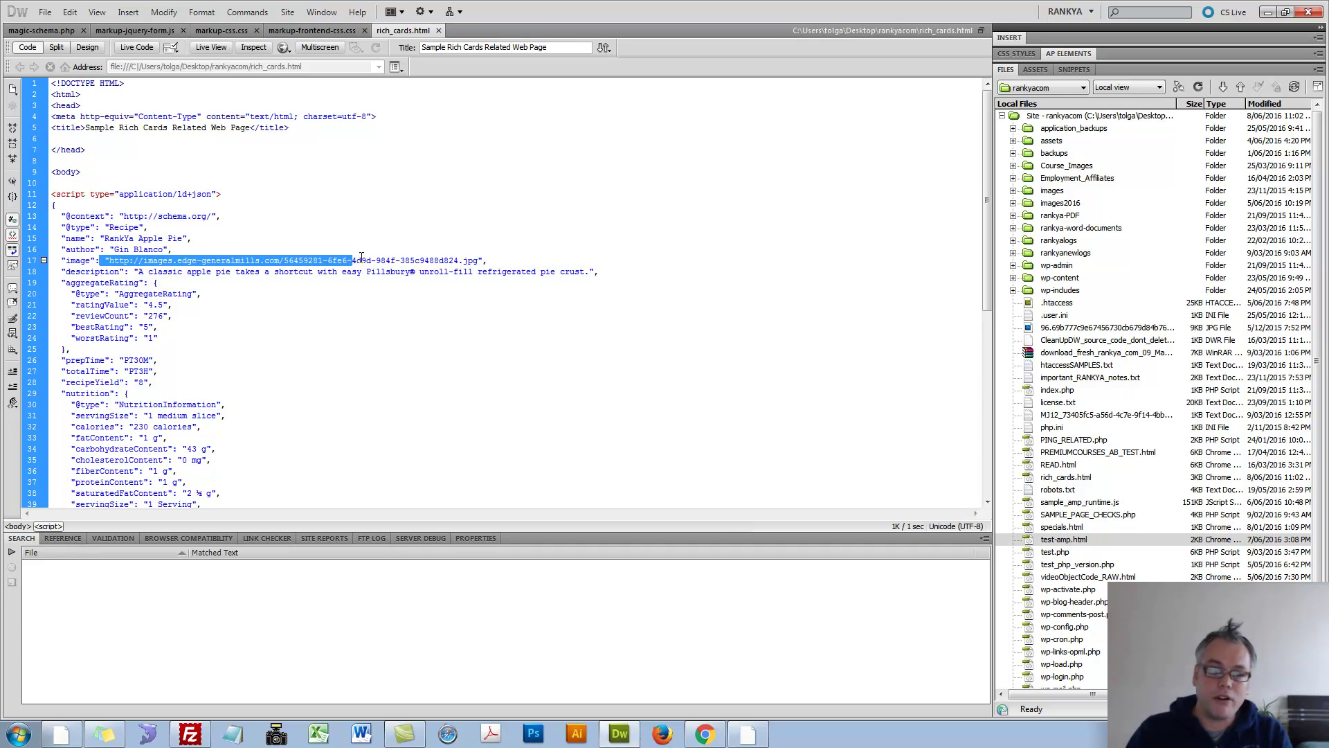
pyautogui.click(444, 324)
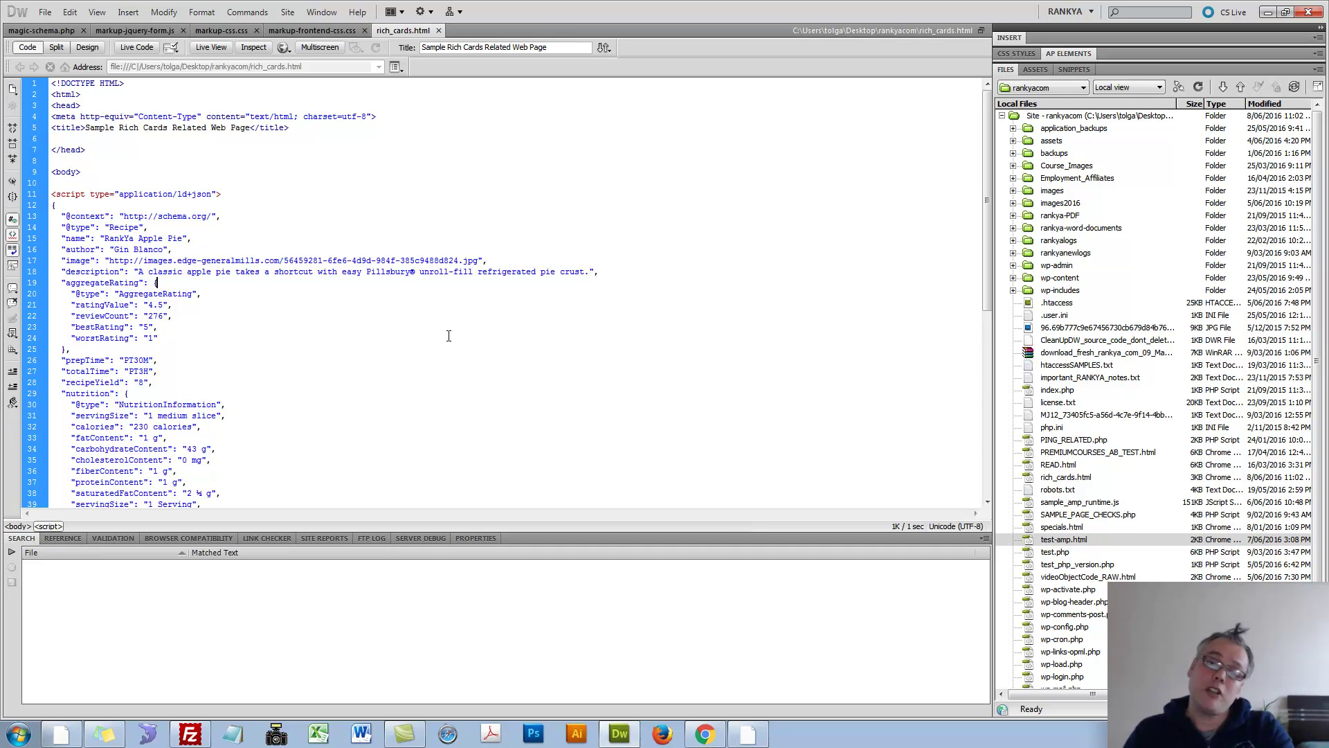
pyautogui.press('Up')
pyautogui.press('Up')
pyautogui.press('Up')
pyautogui.press('Up')
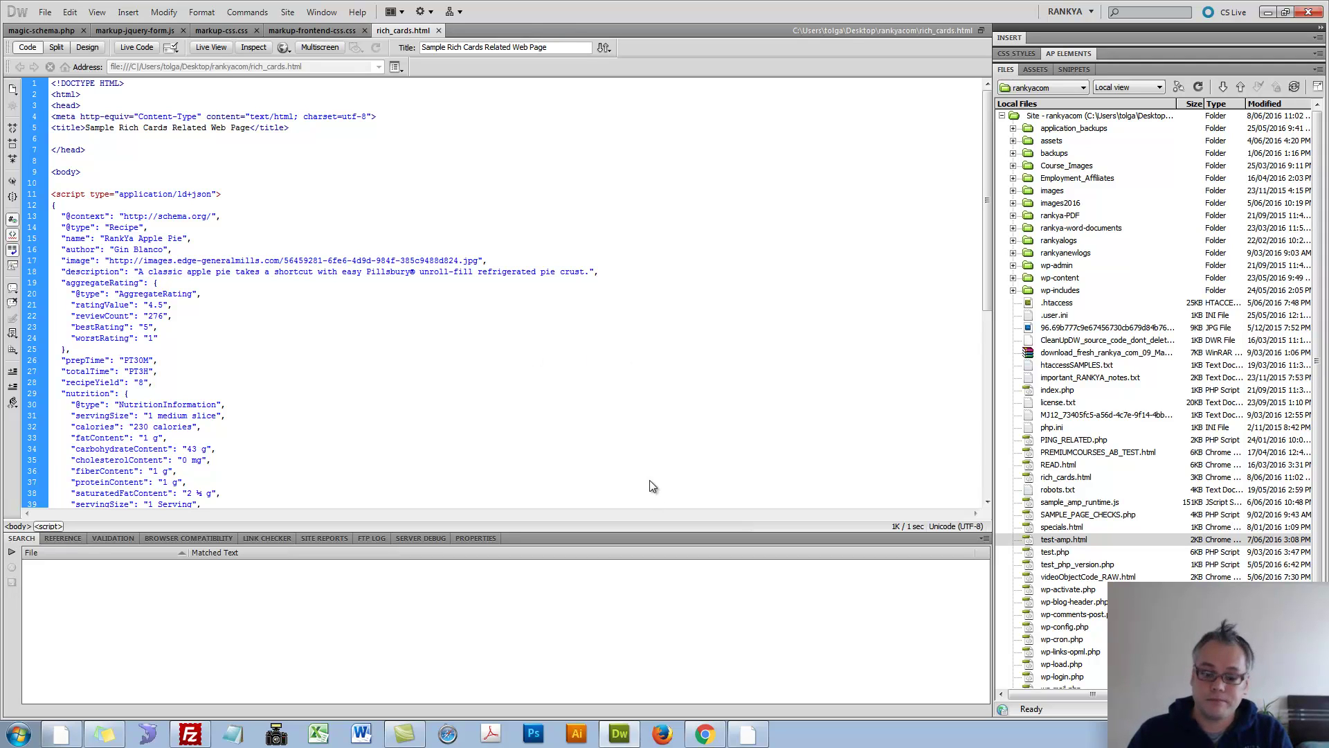
# Step: Paste the recipe script into the testing tool, validate it, and preview the Perfect Apple Pie rich card
pyautogui.click(704, 734)
pyautogui.hotkey('ctrl', 'v')
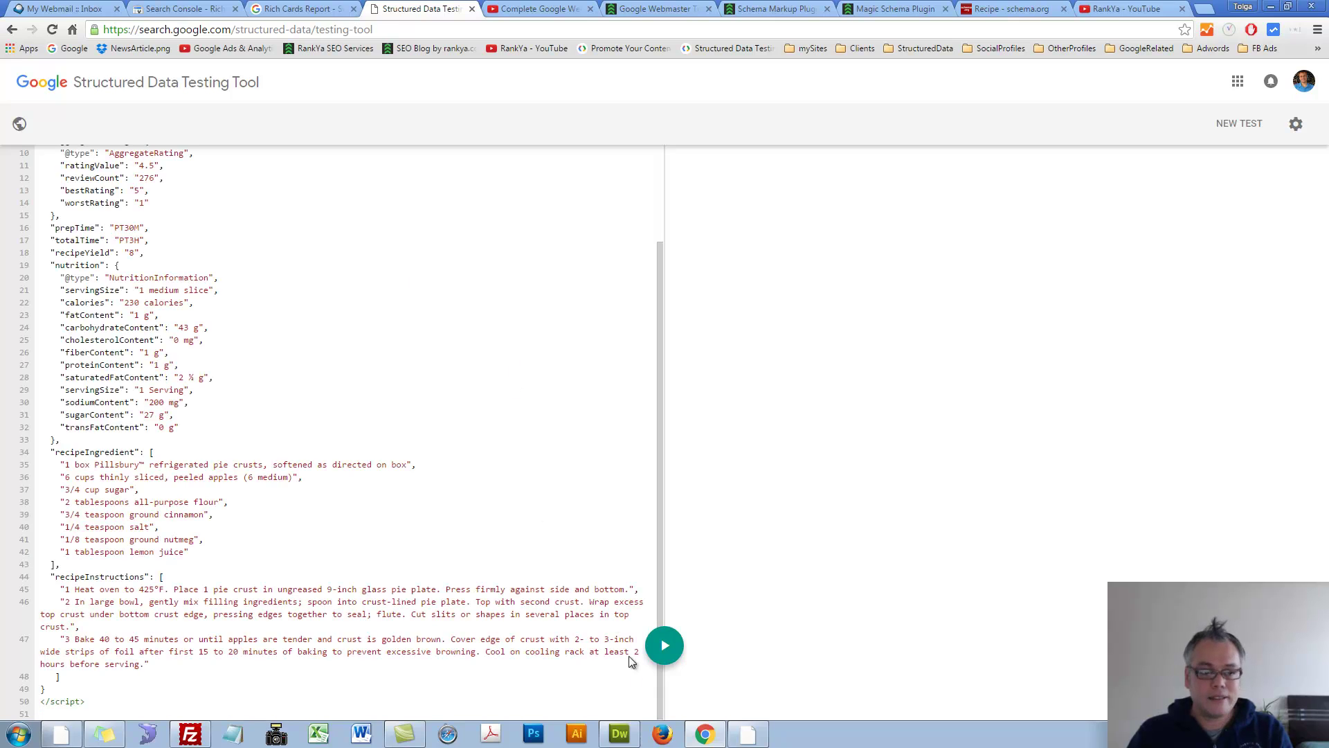
pyautogui.click(663, 645)
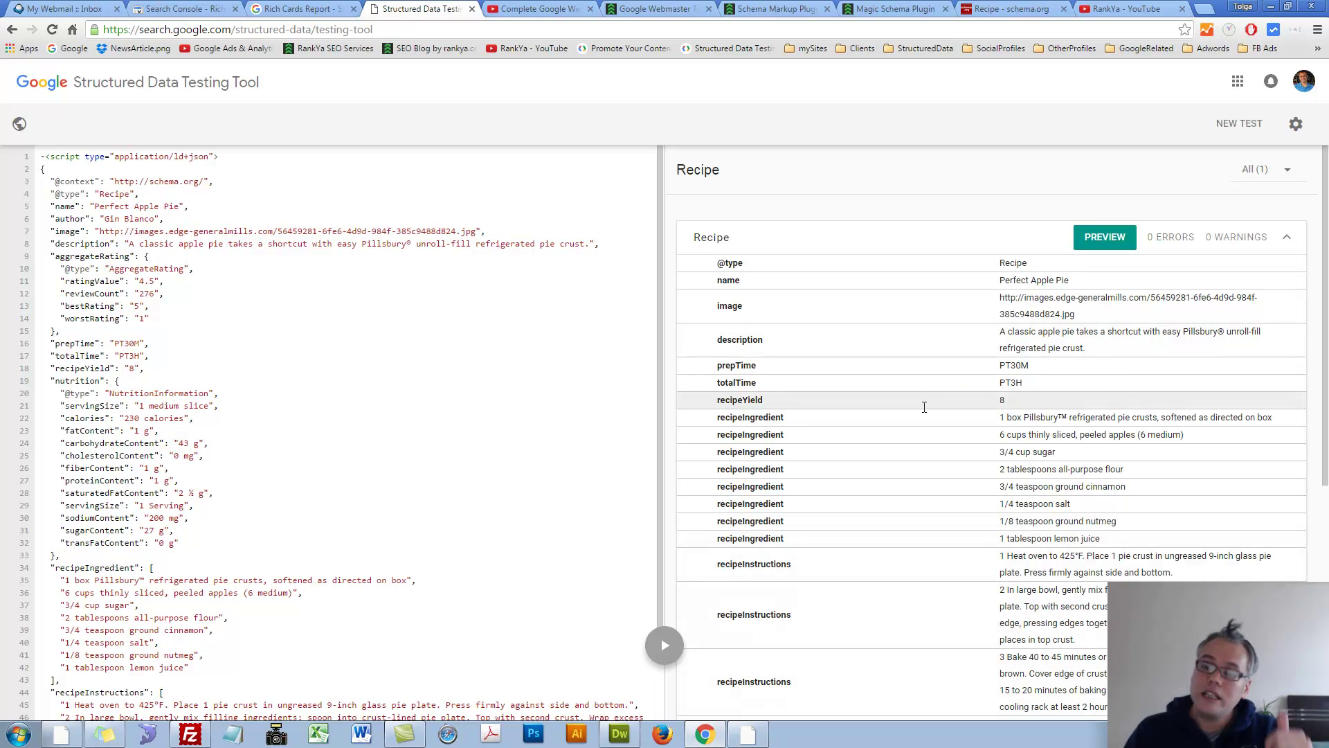
pyautogui.click(1093, 240)
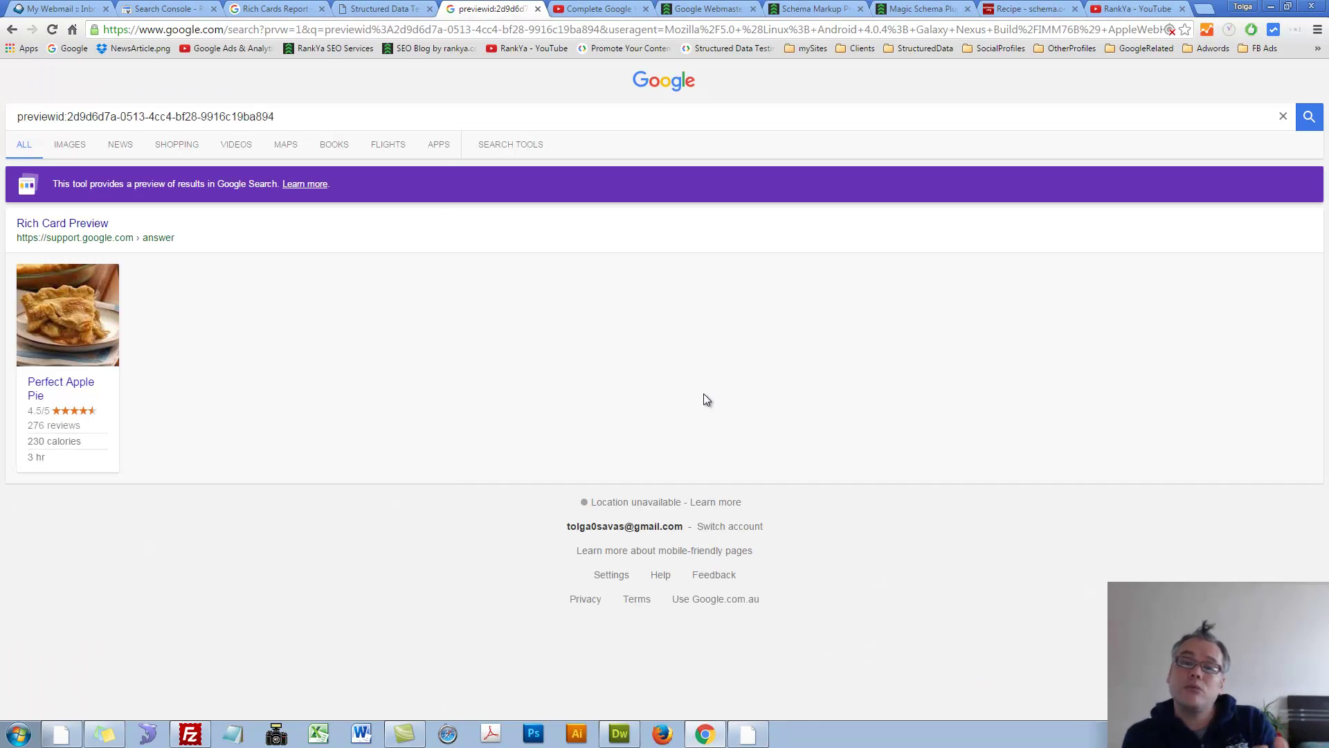
# Step: Rename 'Perfect' to 'RankYa' in the recipe, re-validate, preview it, and reopen the Search Gallery
pyautogui.click(395, 7)
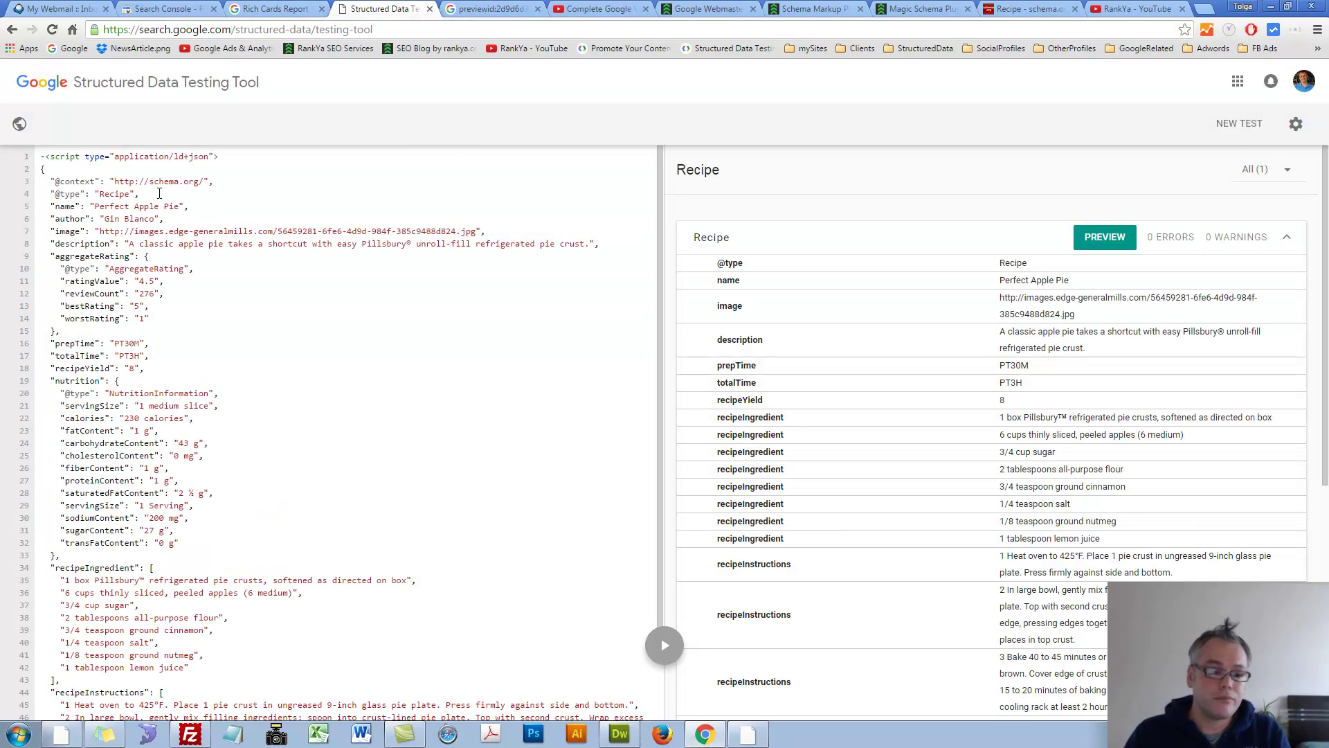
pyautogui.doubleClick(106, 206)
pyautogui.write('RankYa')
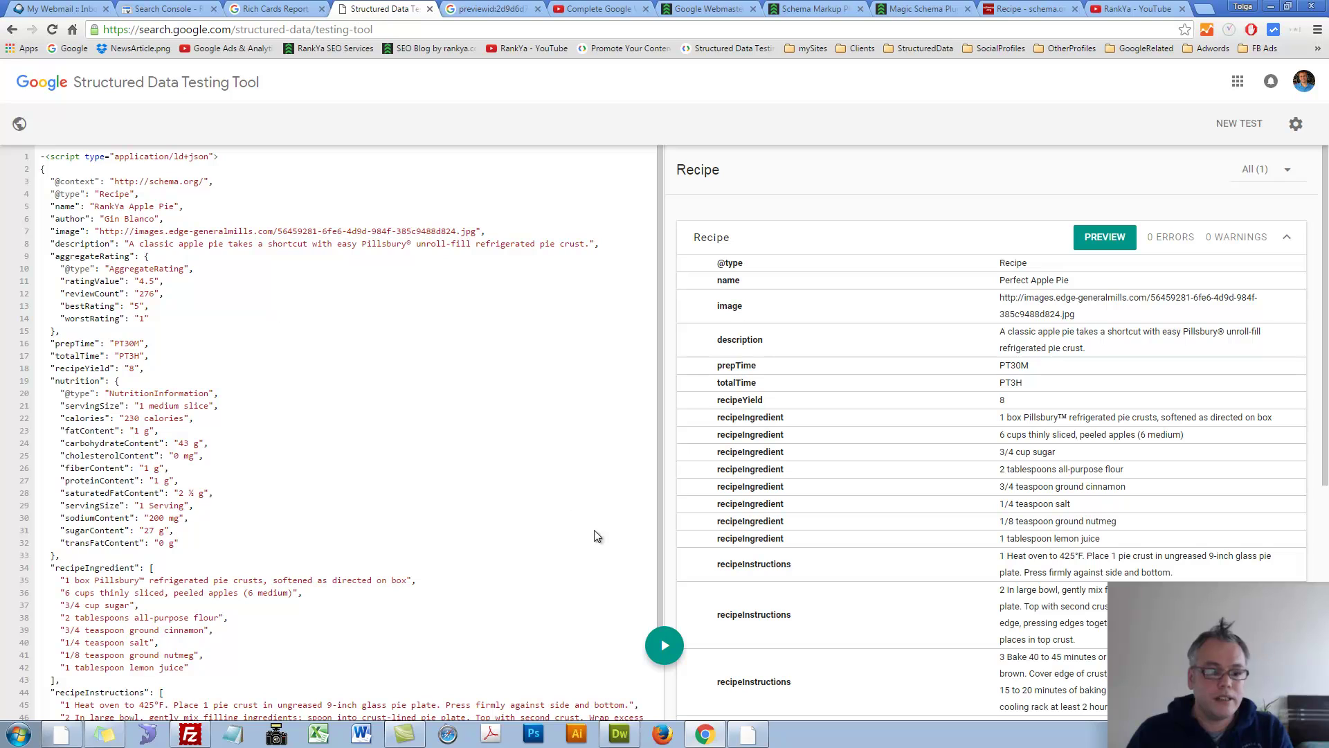
pyautogui.click(666, 645)
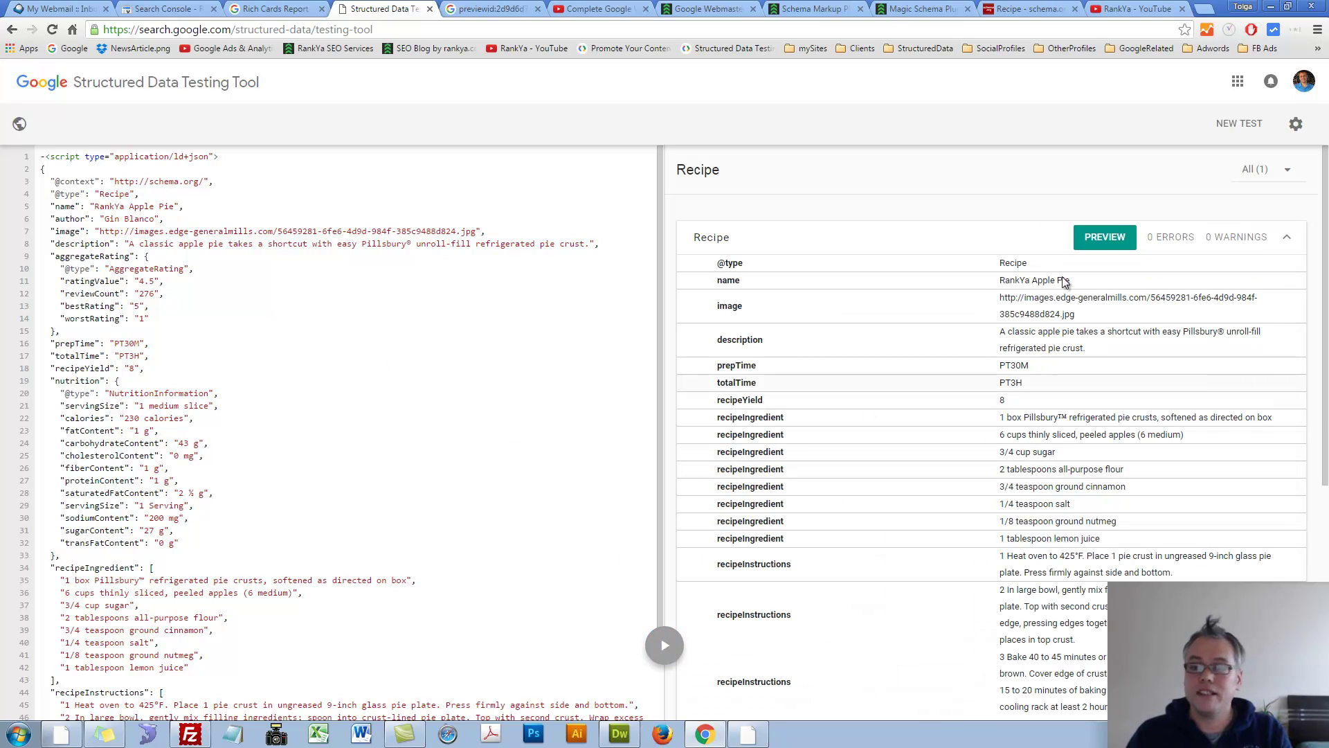
pyautogui.click(1105, 238)
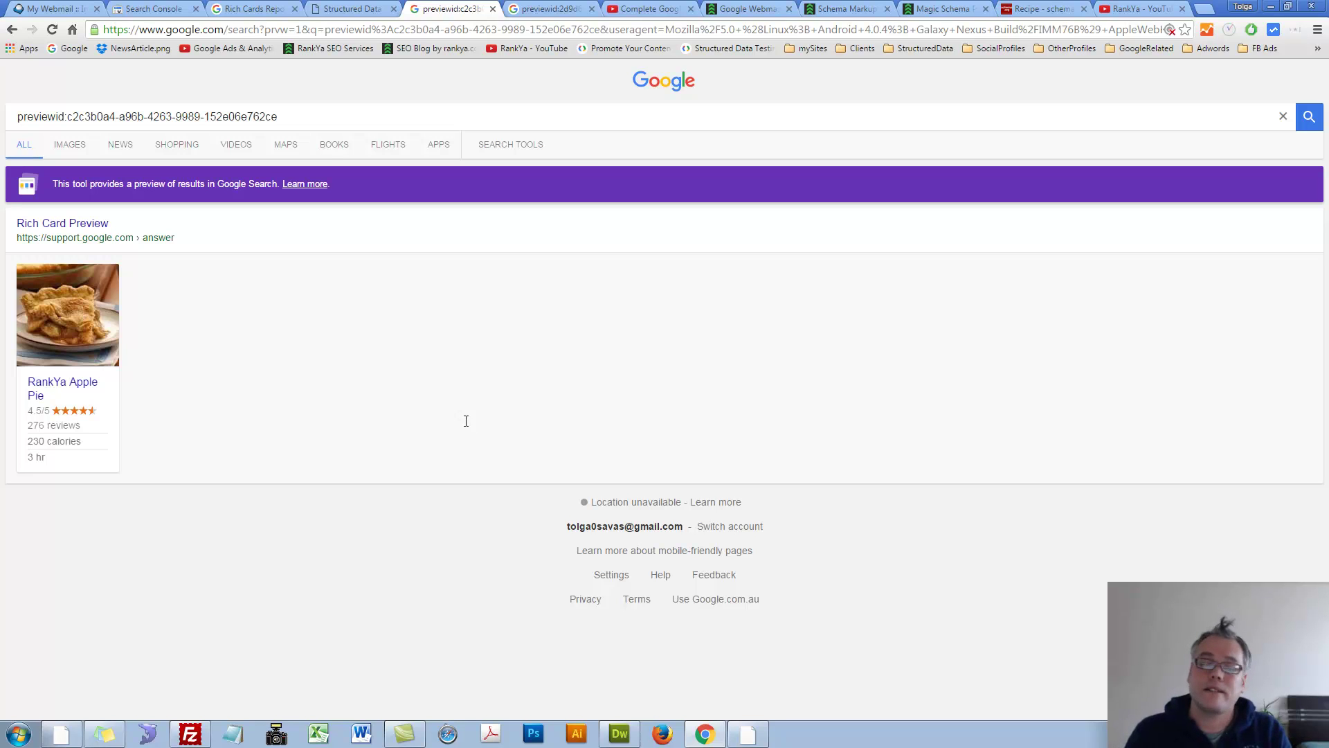
pyautogui.hotkey('ctrl', 'shift', 't')
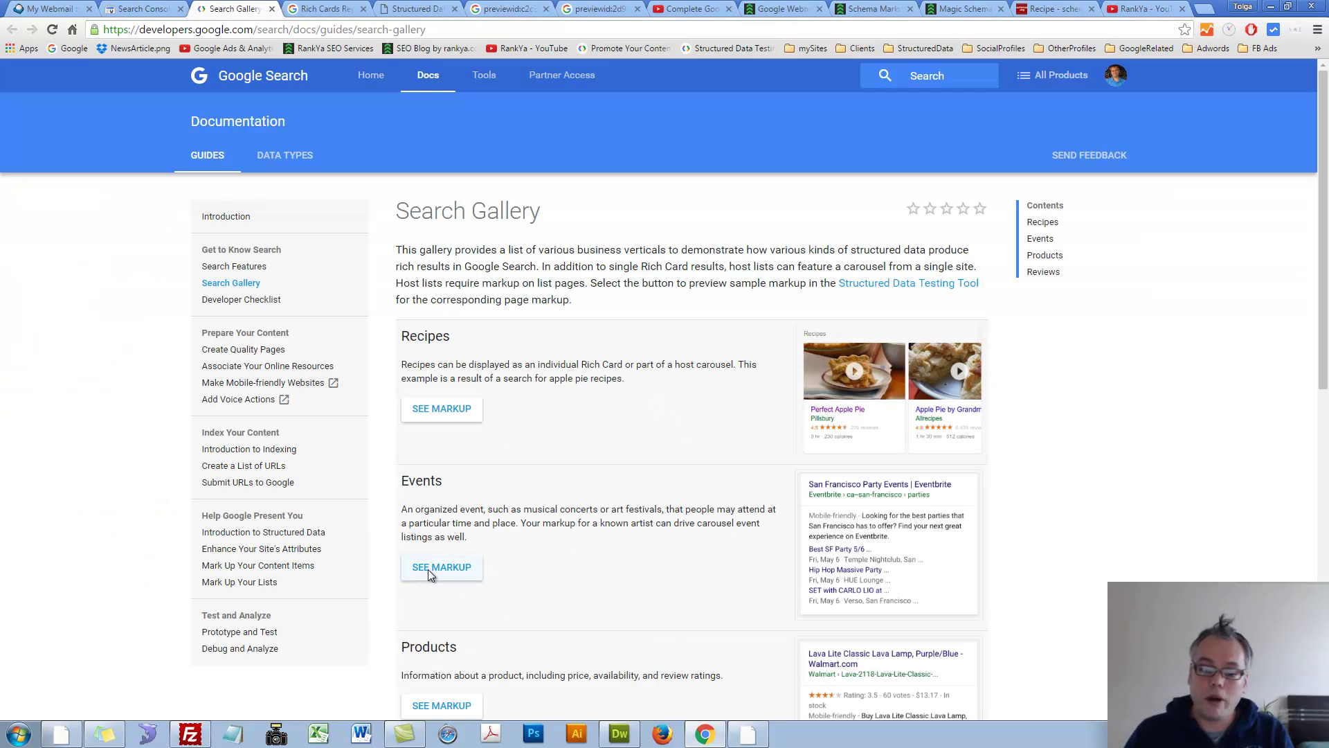
# Step: Validate the Event sample markup (0 errors, 5 warnings) and add an empty line before location
pyautogui.click(428, 569)
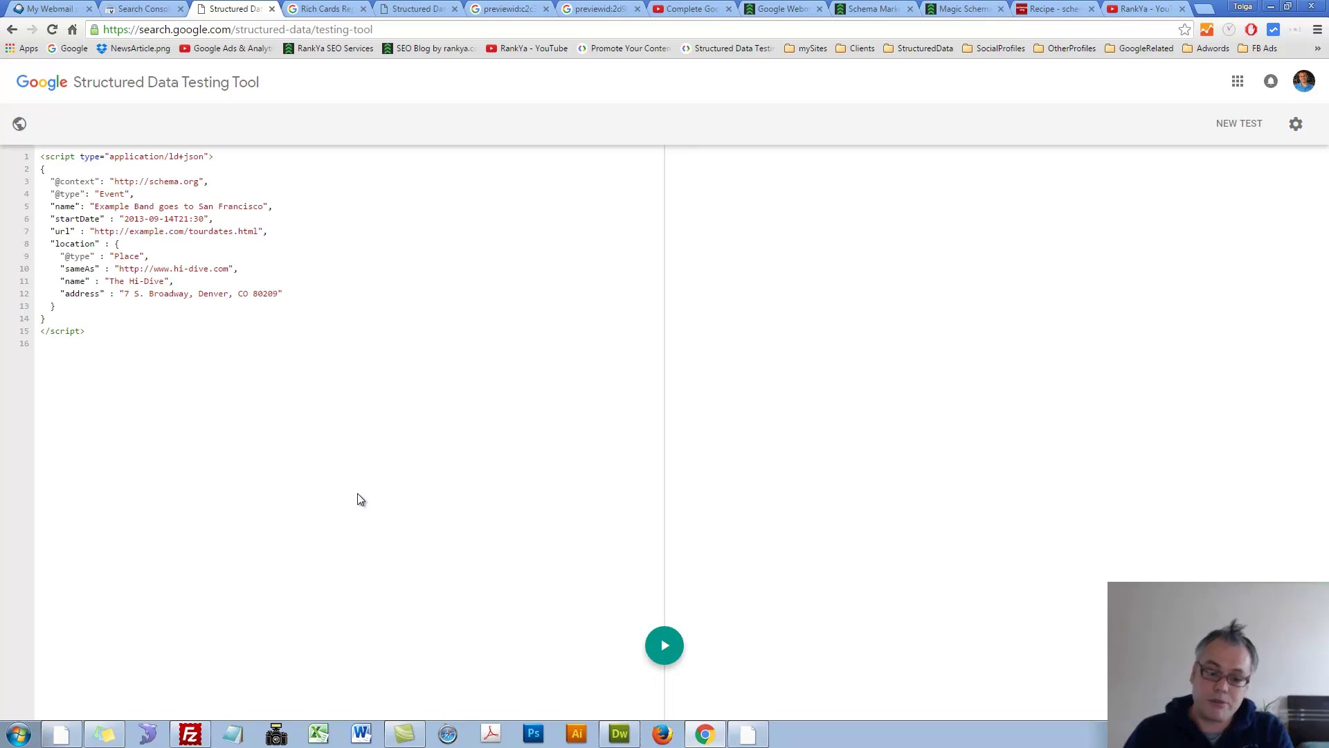
pyautogui.moveTo(127, 344); pyautogui.dragTo(5, 135)
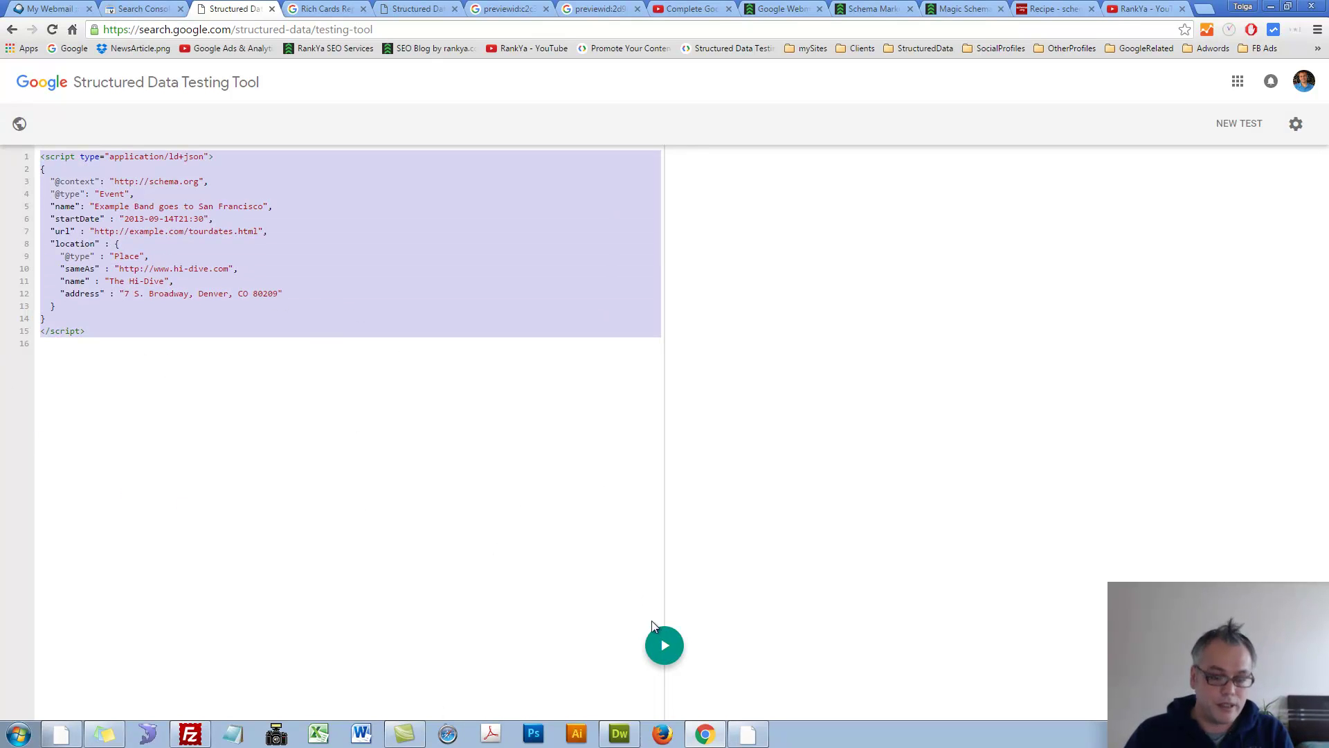
pyautogui.click(666, 646)
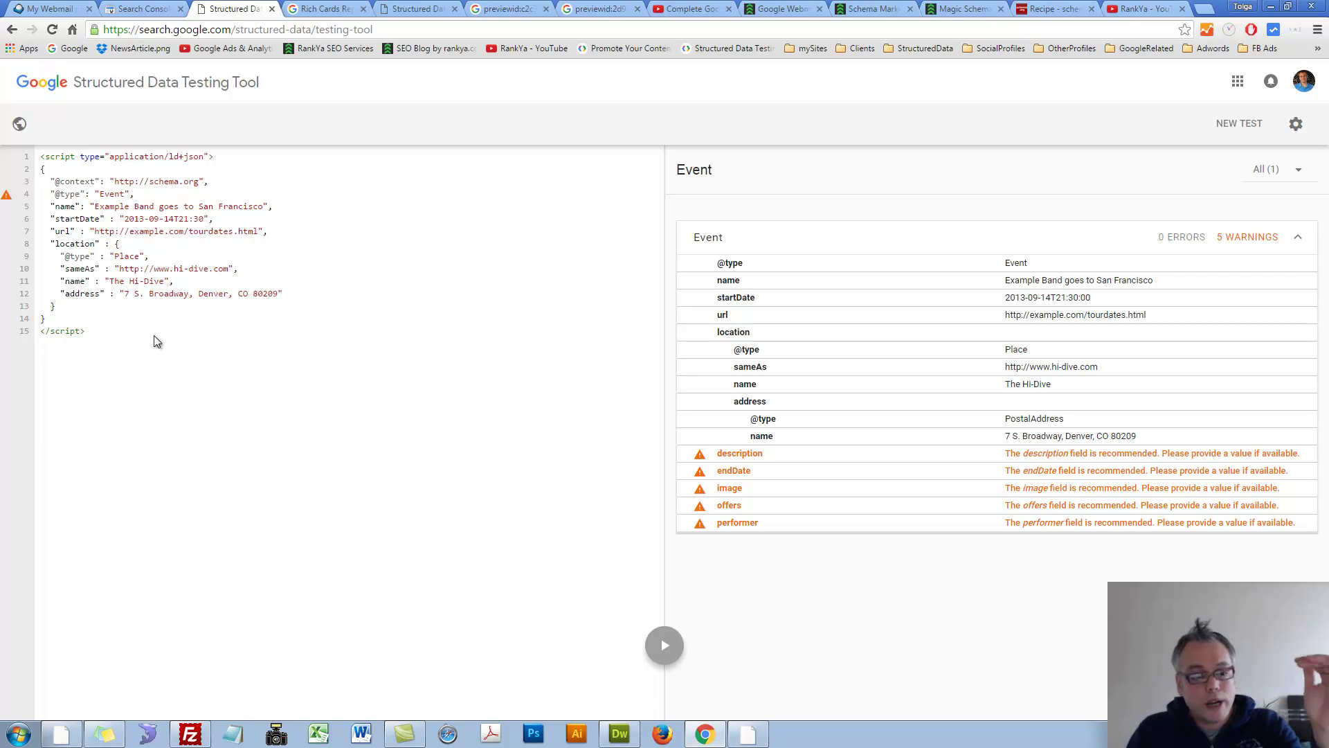
pyautogui.moveTo(154, 341); pyautogui.dragTo(24, 159)
pyautogui.click(370, 335)
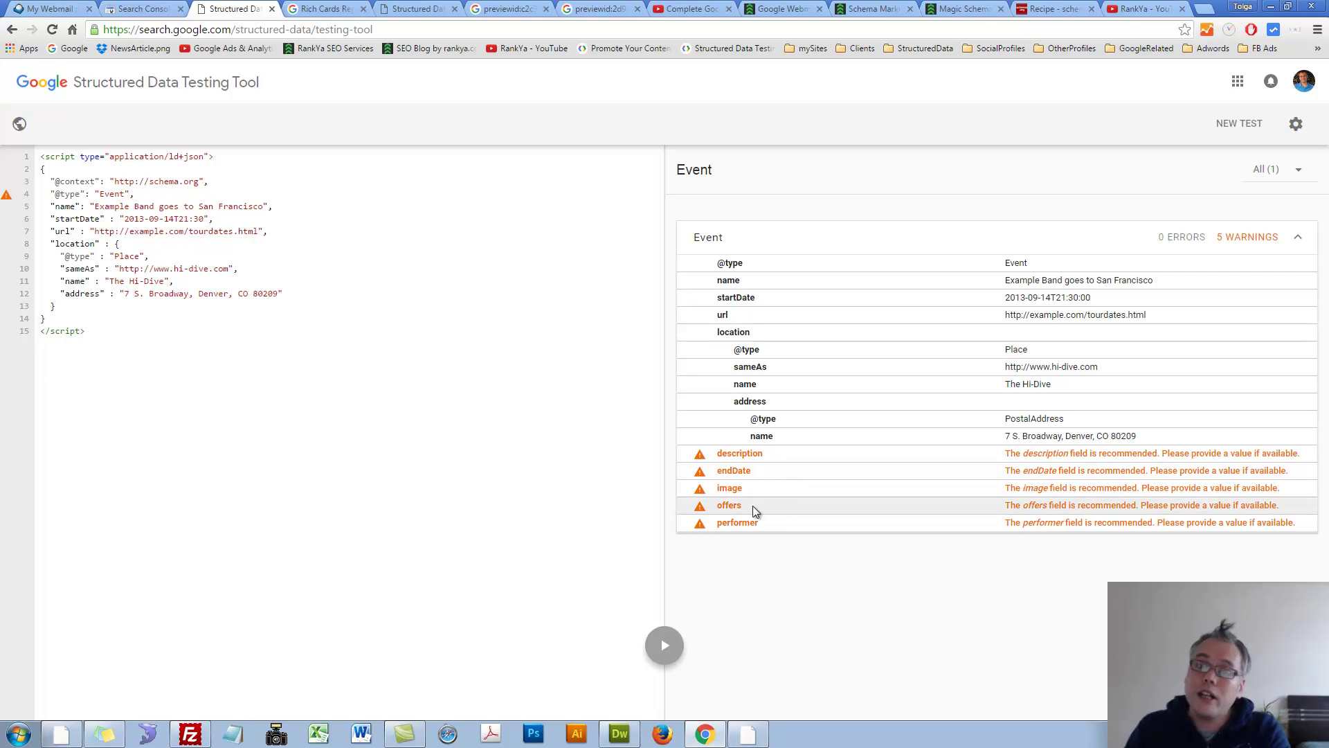
pyautogui.click(53, 246)
pyautogui.press('Return')
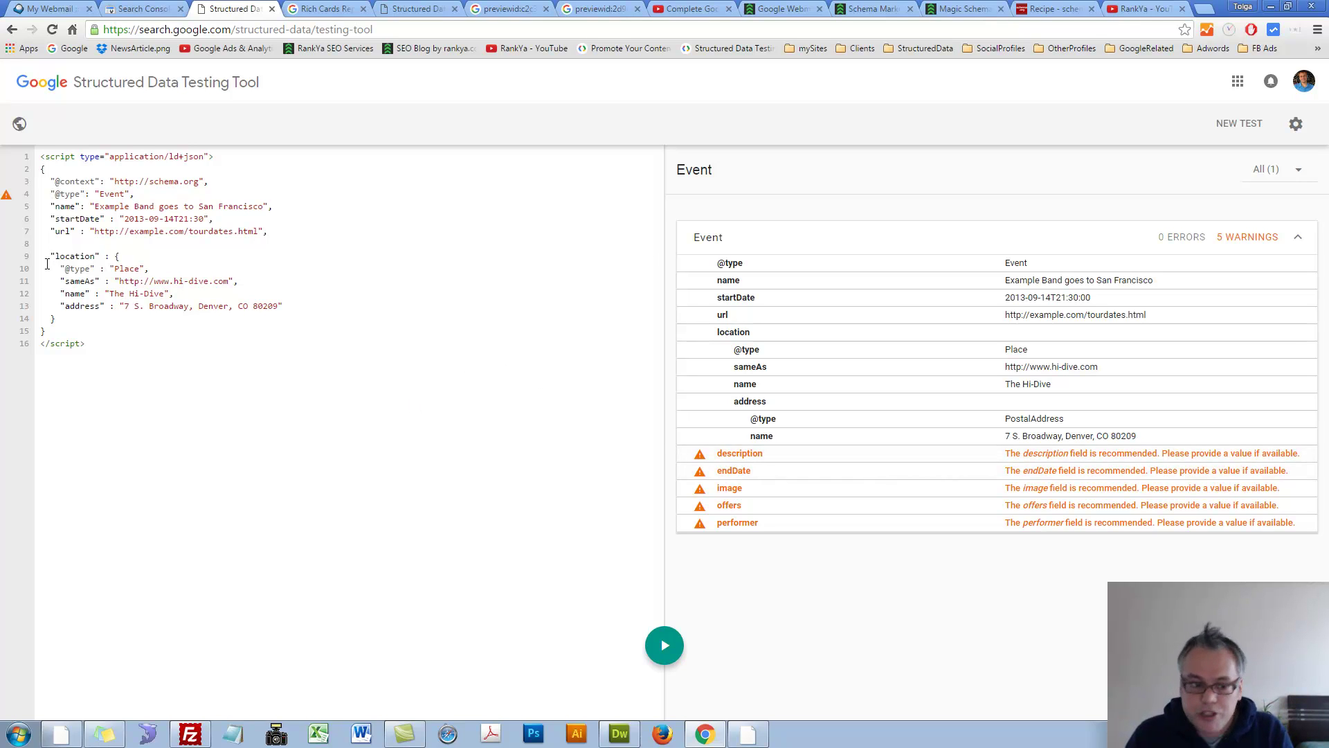
# Step: Duplicate the url line on line 7 and rename the copy's key to description
pyautogui.moveTo(49, 231); pyautogui.dragTo(303, 231)
pyautogui.hotkey('ctrl', 'c')
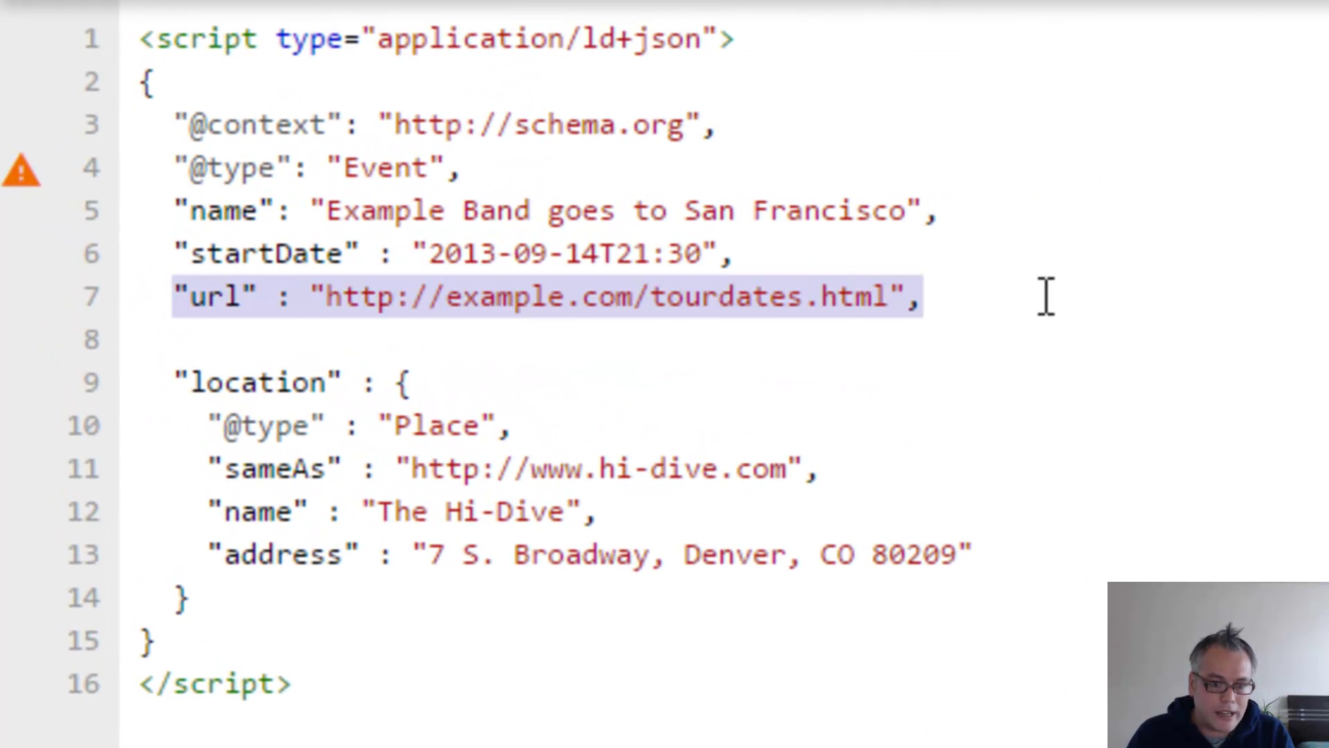
pyautogui.click(1026, 290)
pyautogui.press('Return')
pyautogui.hotkey('ctrl', 'v')
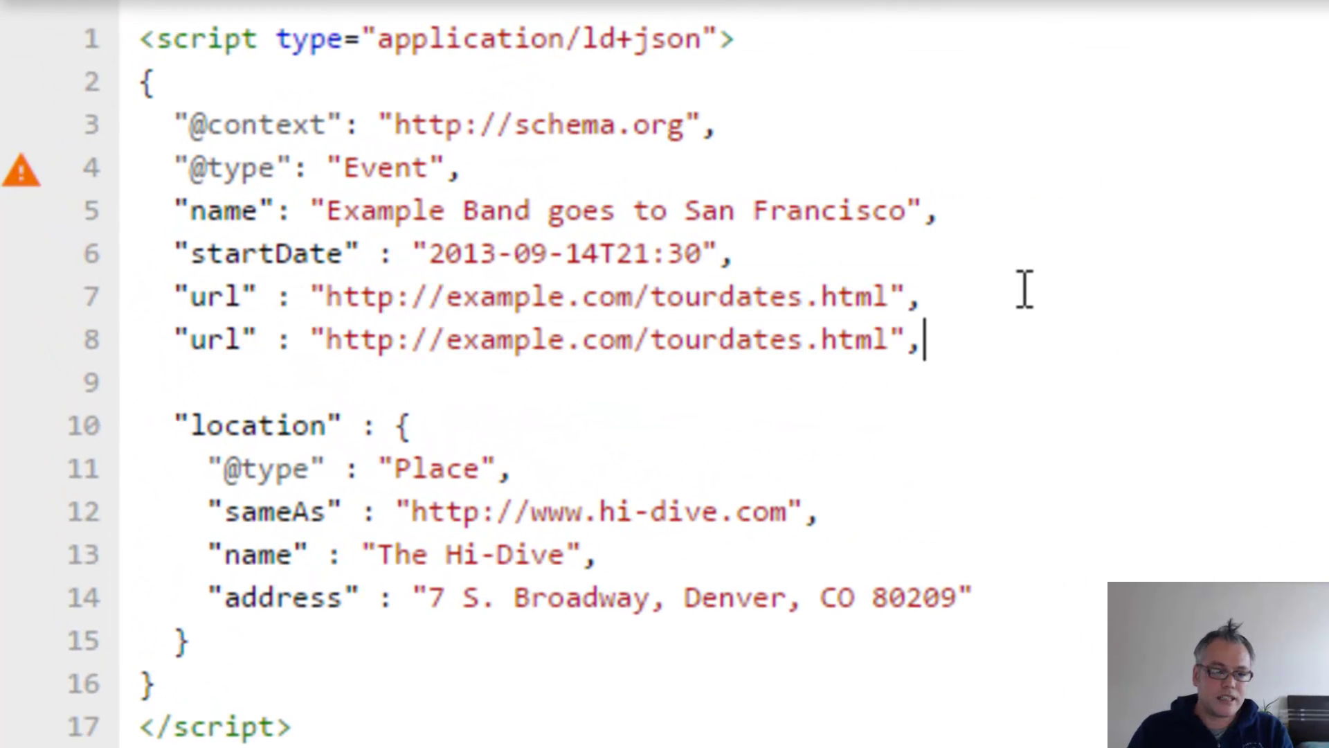
pyautogui.doubleClick(211, 340)
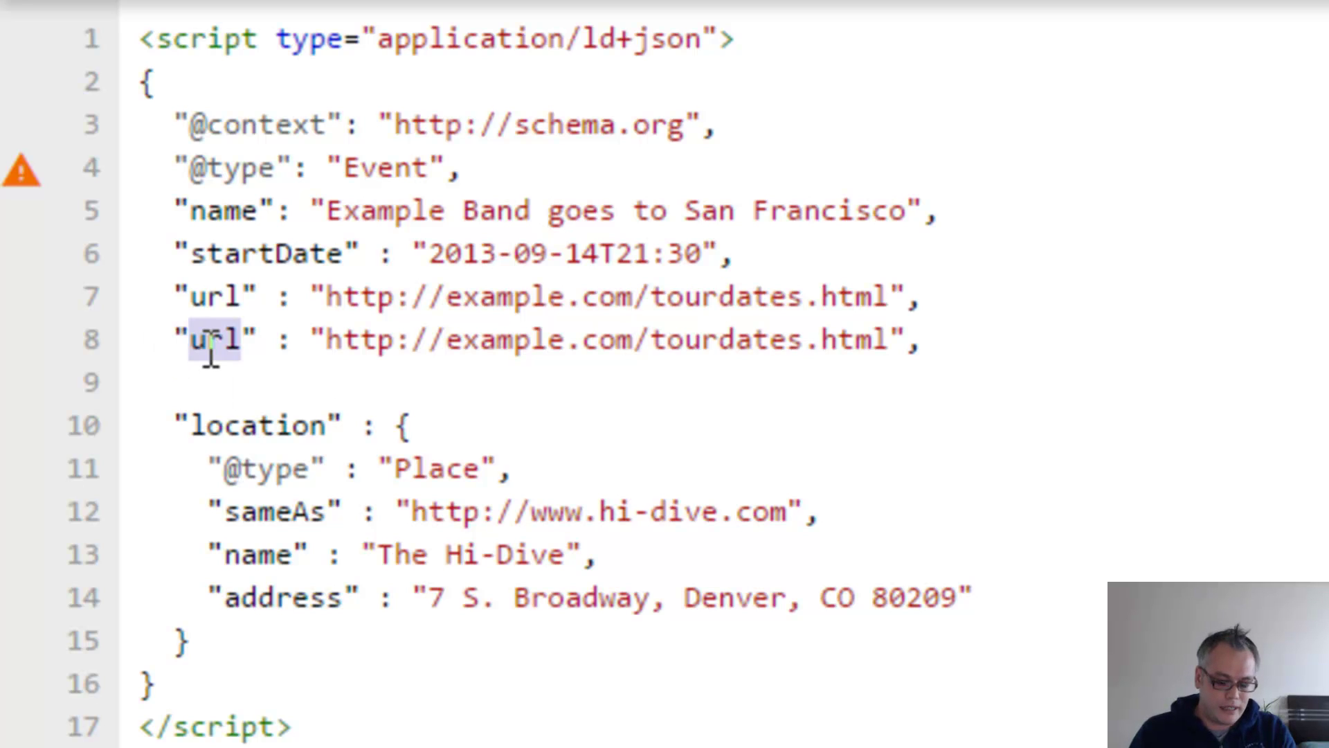
pyautogui.write('description')
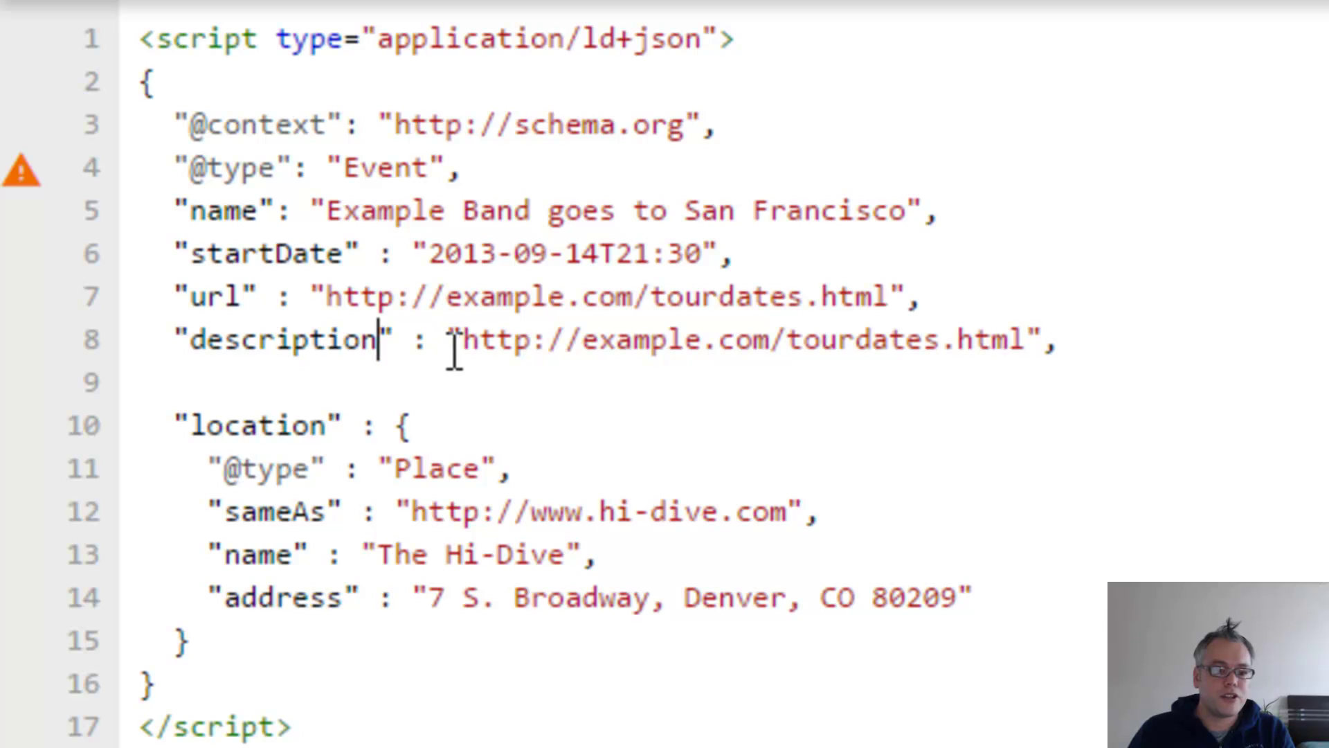
# Step: Set the description value to 'Hello World rankya' and validate the Event markup
pyautogui.moveTo(451, 342); pyautogui.dragTo(626, 328)
pyautogui.click(630, 365)
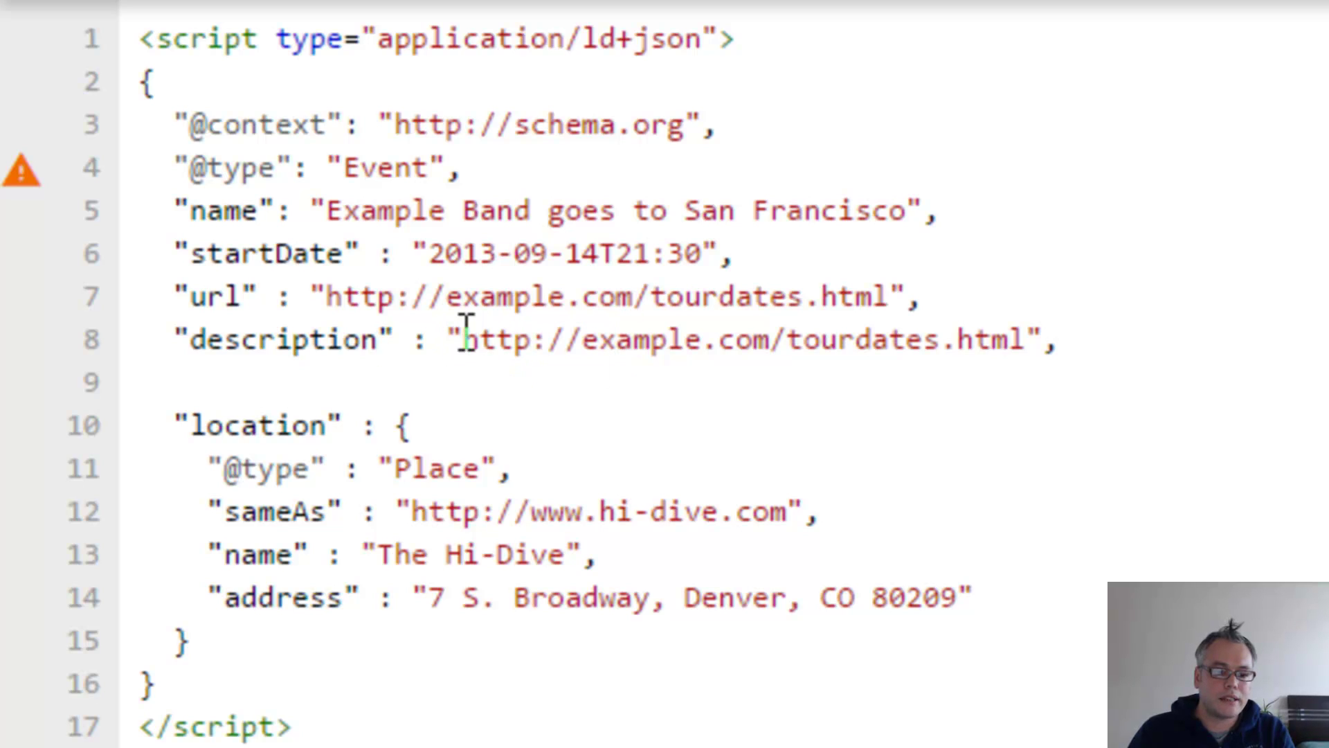
pyautogui.moveTo(463, 340); pyautogui.dragTo(1027, 327)
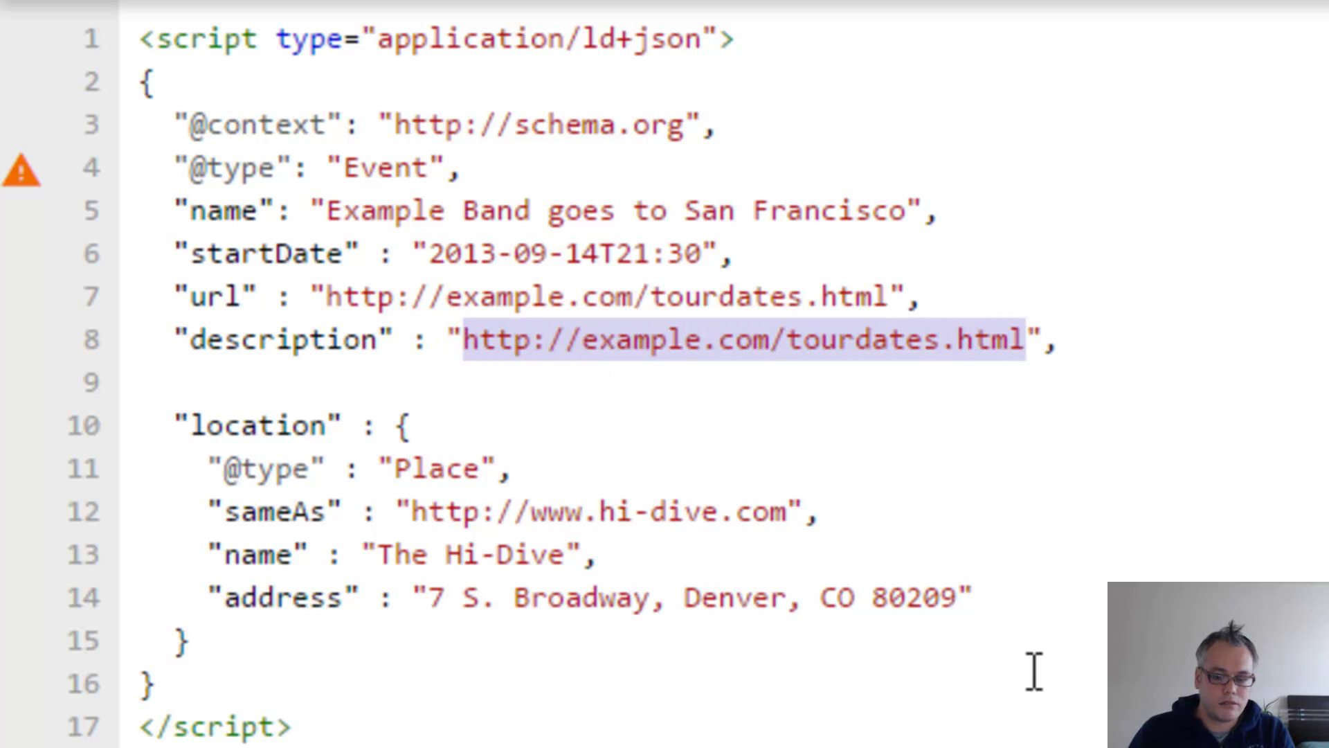
pyautogui.press('BackSpace')
pyautogui.write('Hell')
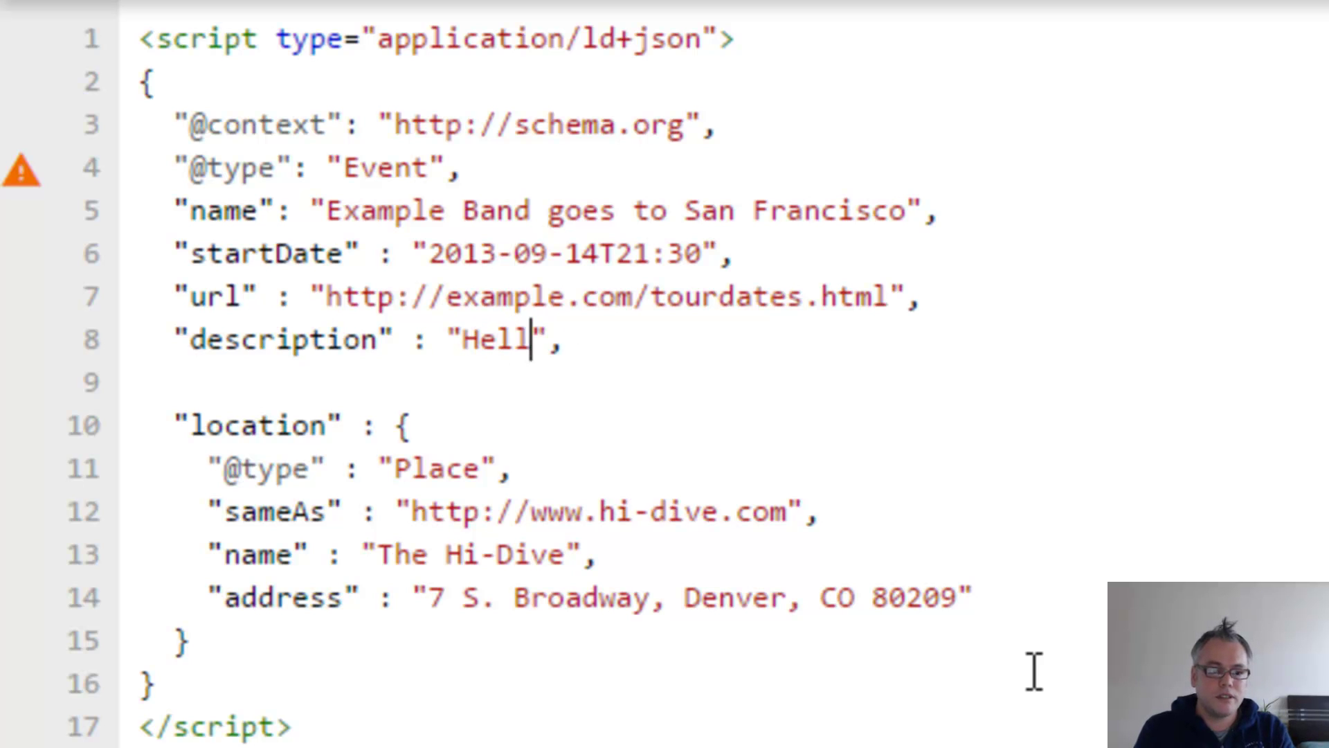
pyautogui.write('o Worlds')
pyautogui.press('BackSpace')
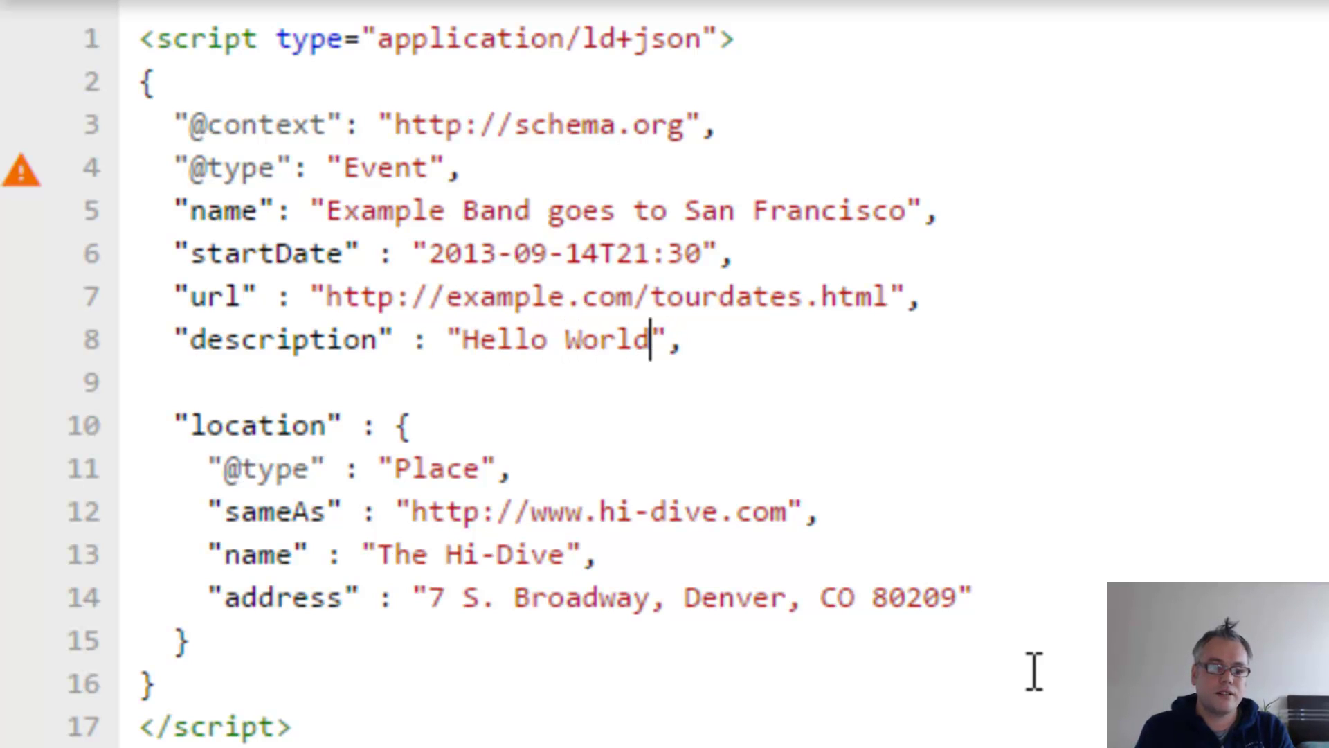
pyautogui.write('rankya')
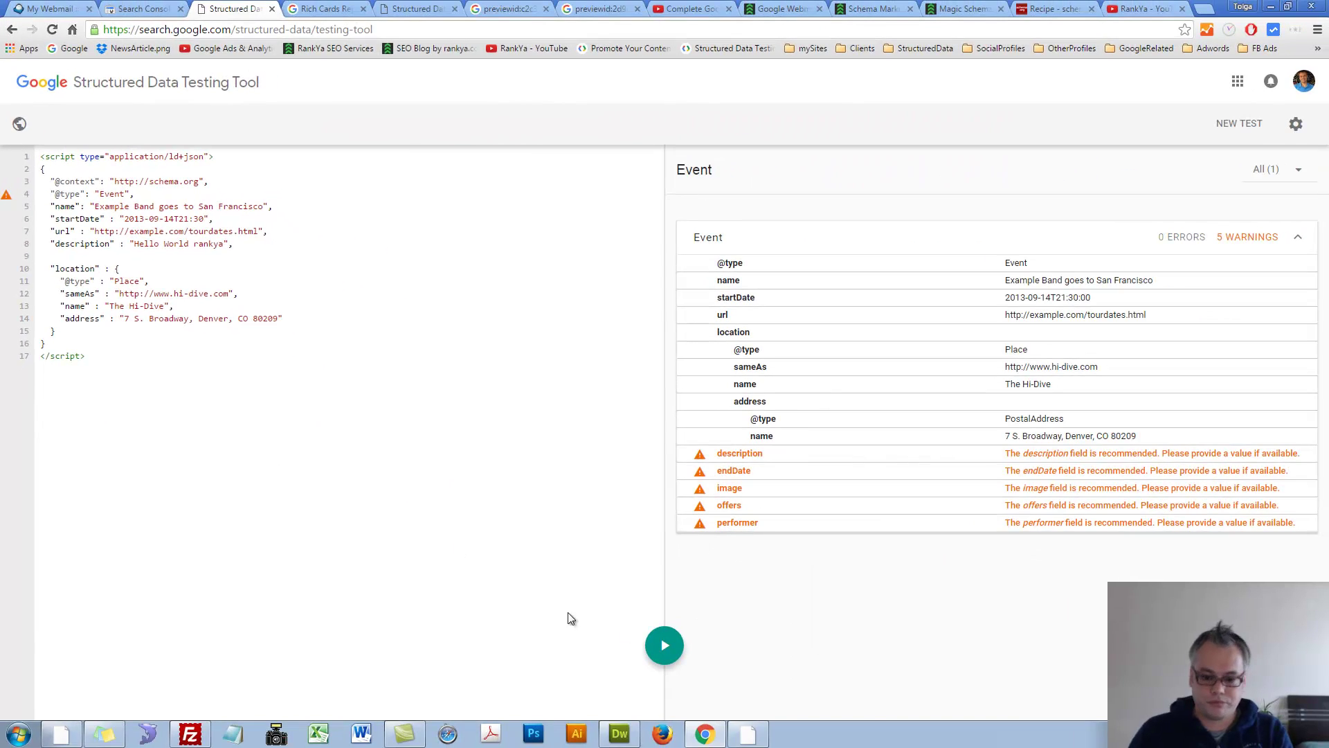
pyautogui.click(663, 644)
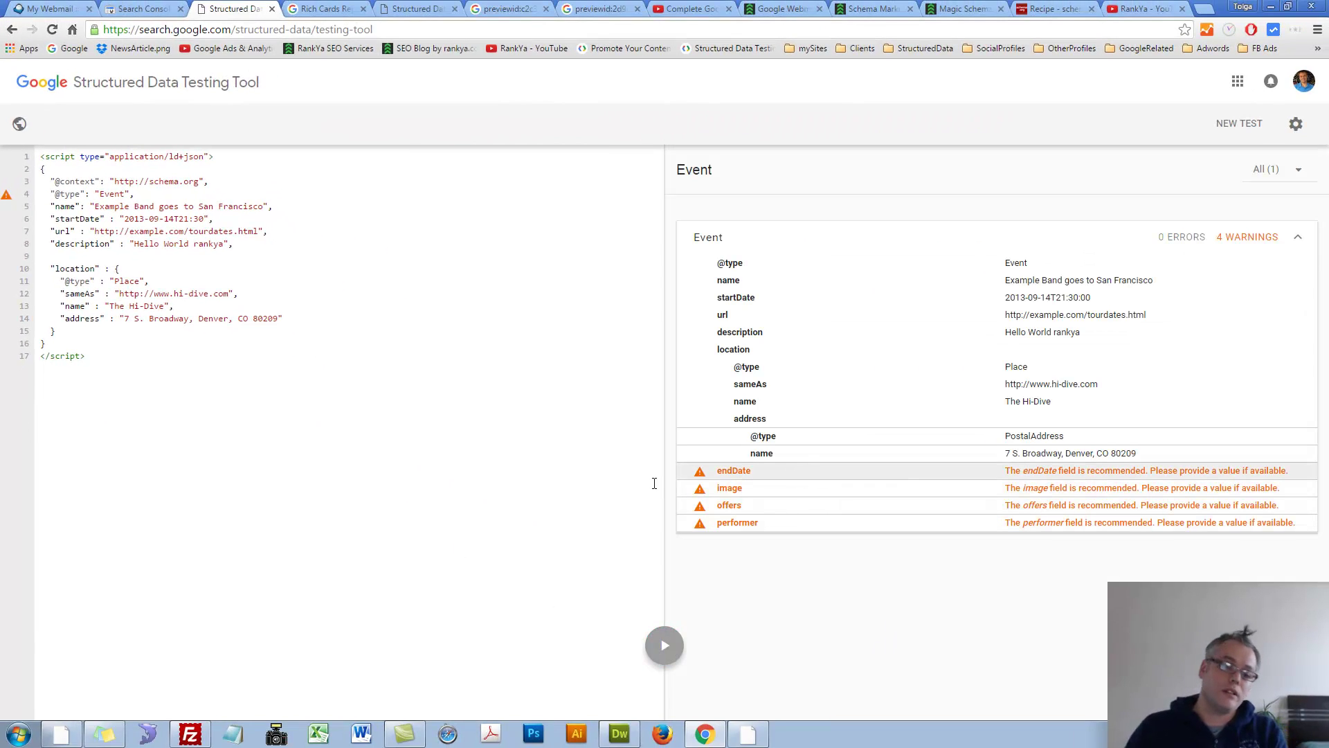
# Step: Copy the entire validated Event markup
pyautogui.moveTo(45, 246); pyautogui.dragTo(262, 240)
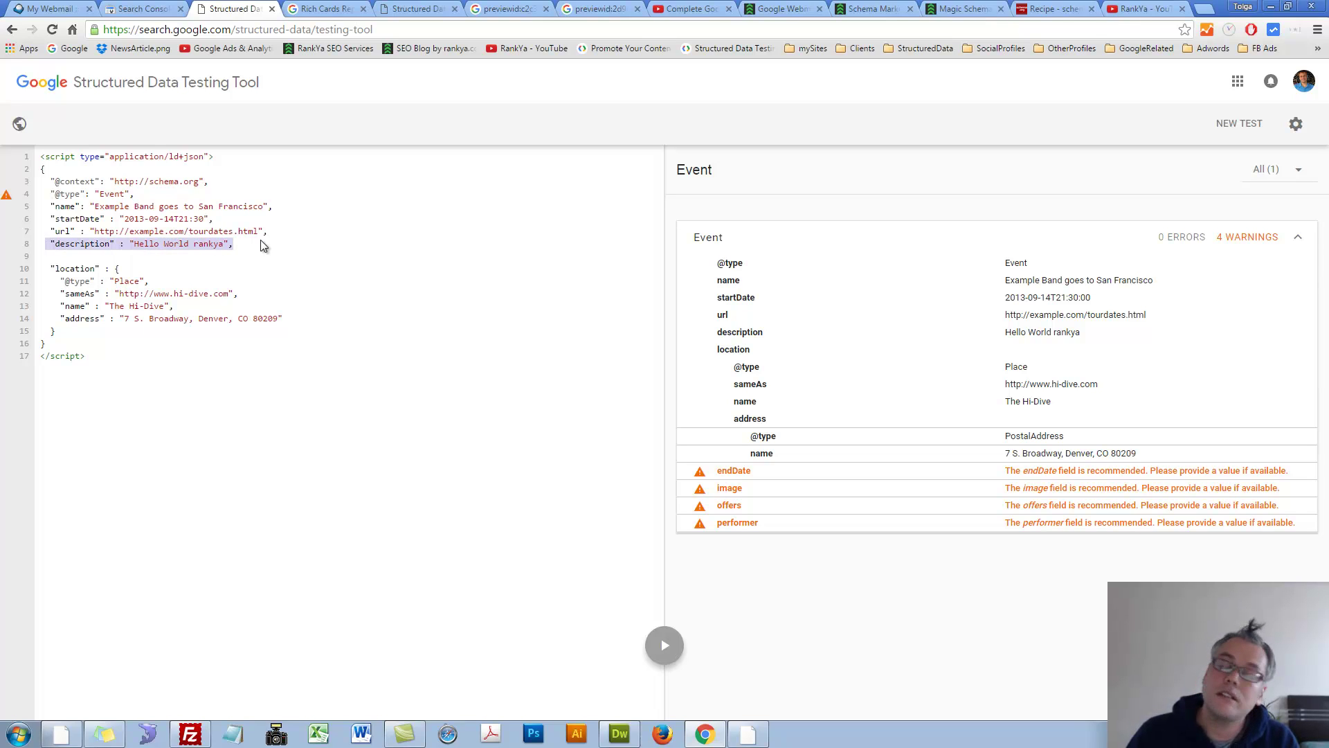
pyautogui.click(76, 374)
pyautogui.hotkey('ctrl', 'a')
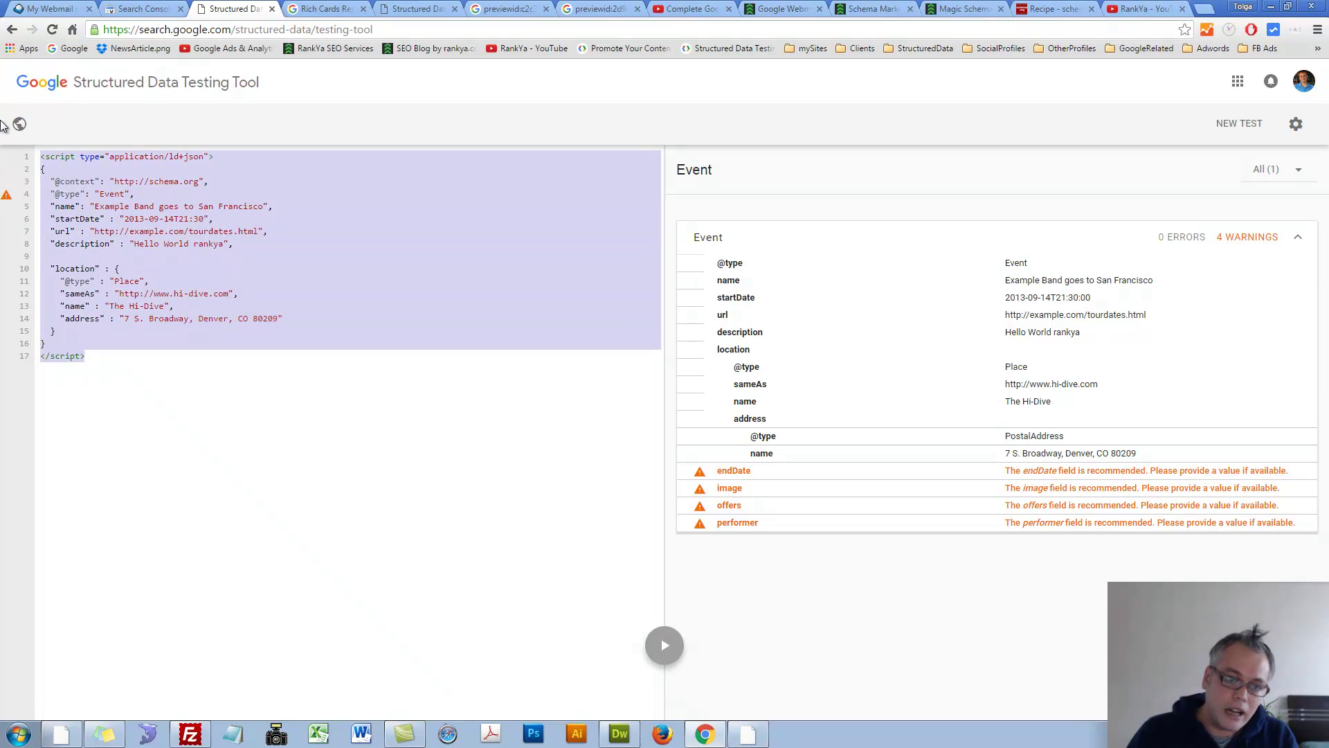
pyautogui.rightClick(176, 239)
pyautogui.click(207, 268)
# Step: Paste the Event script below the Recipe script in rich_cards.html and preview it in Chrome
pyautogui.click(620, 733)
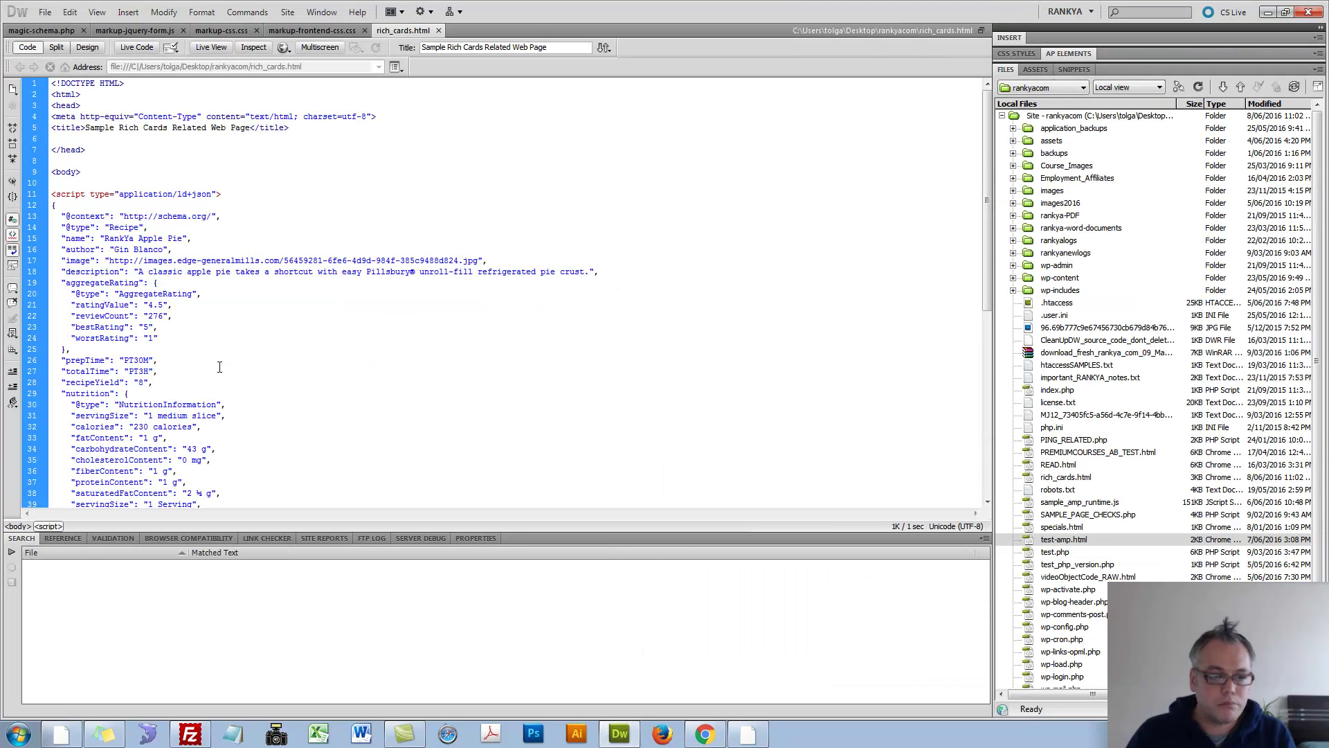
pyautogui.scroll(-11, 220, 367)
pyautogui.click(208, 416)
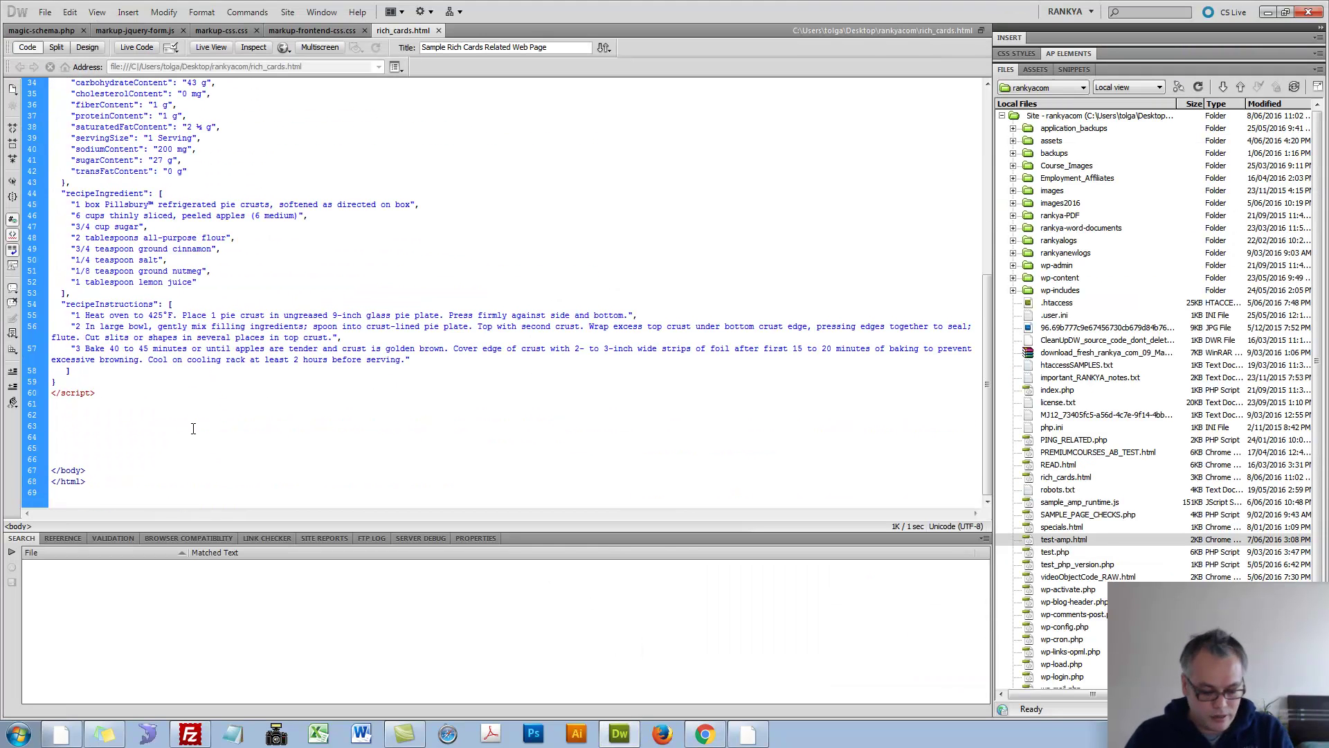
pyautogui.hotkey('ctrl', 'v')
pyautogui.press('F12')
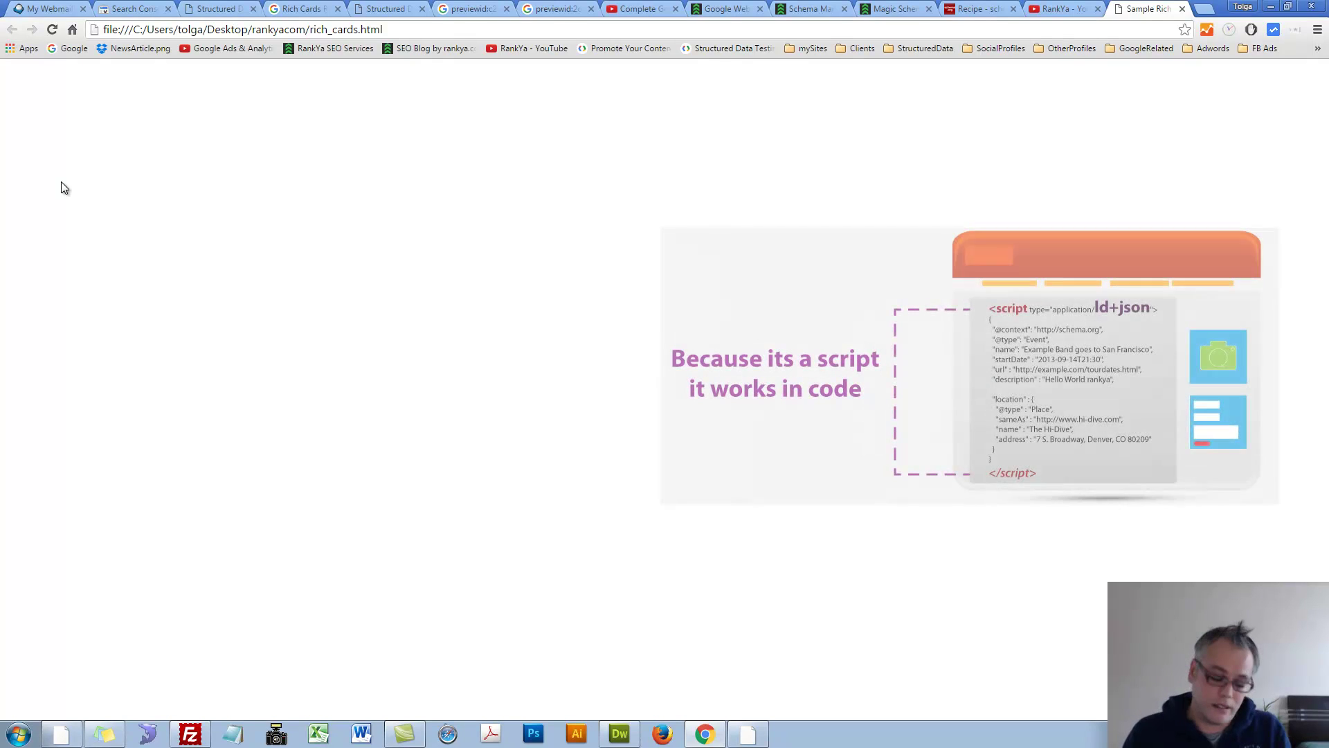
# Step: View the page source of rich_cards.html, then go to the RankYa rich cards article
pyautogui.hotkey('ctrl', 'u')
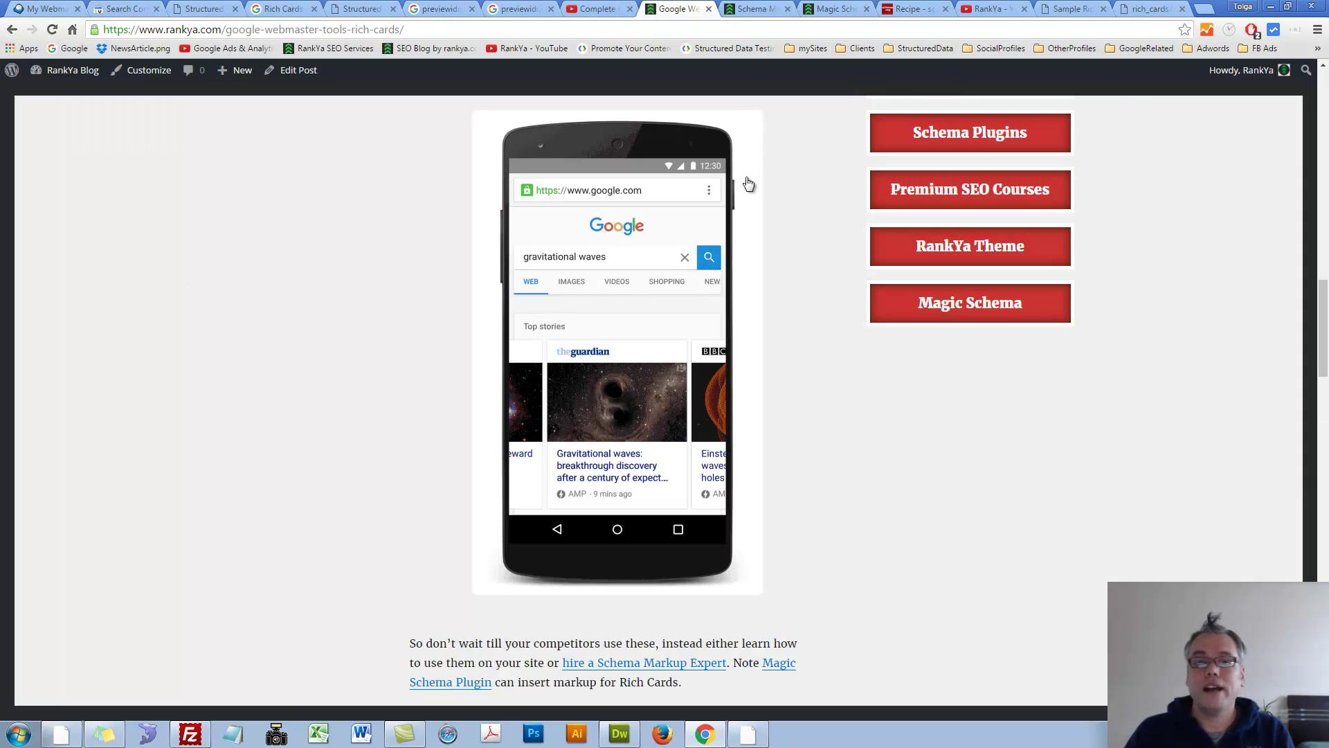
pyautogui.click(675, 9)
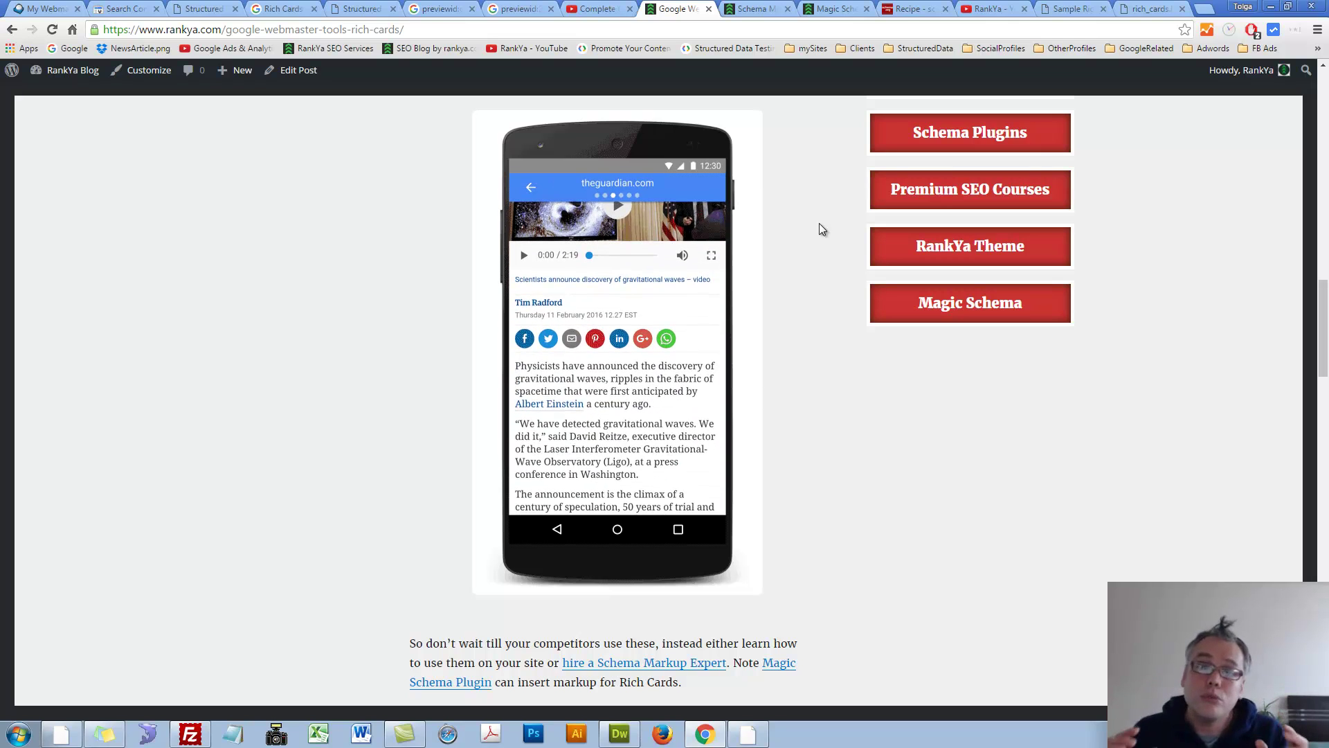
# Step: Open the Search Console Structured Data report, then switch to the Magic Schema Plugin page
pyautogui.hotkey('ctrl', '2')
pyautogui.click(71, 224)
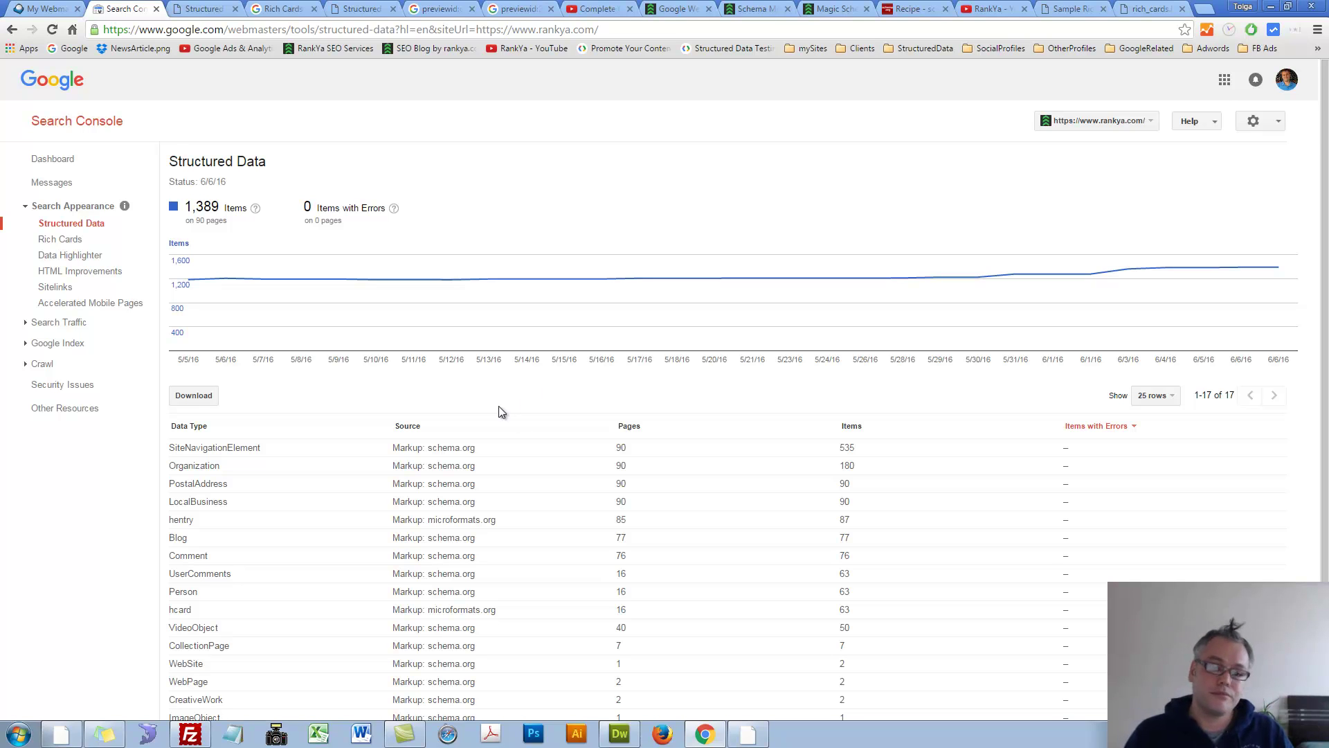
pyautogui.click(836, 9)
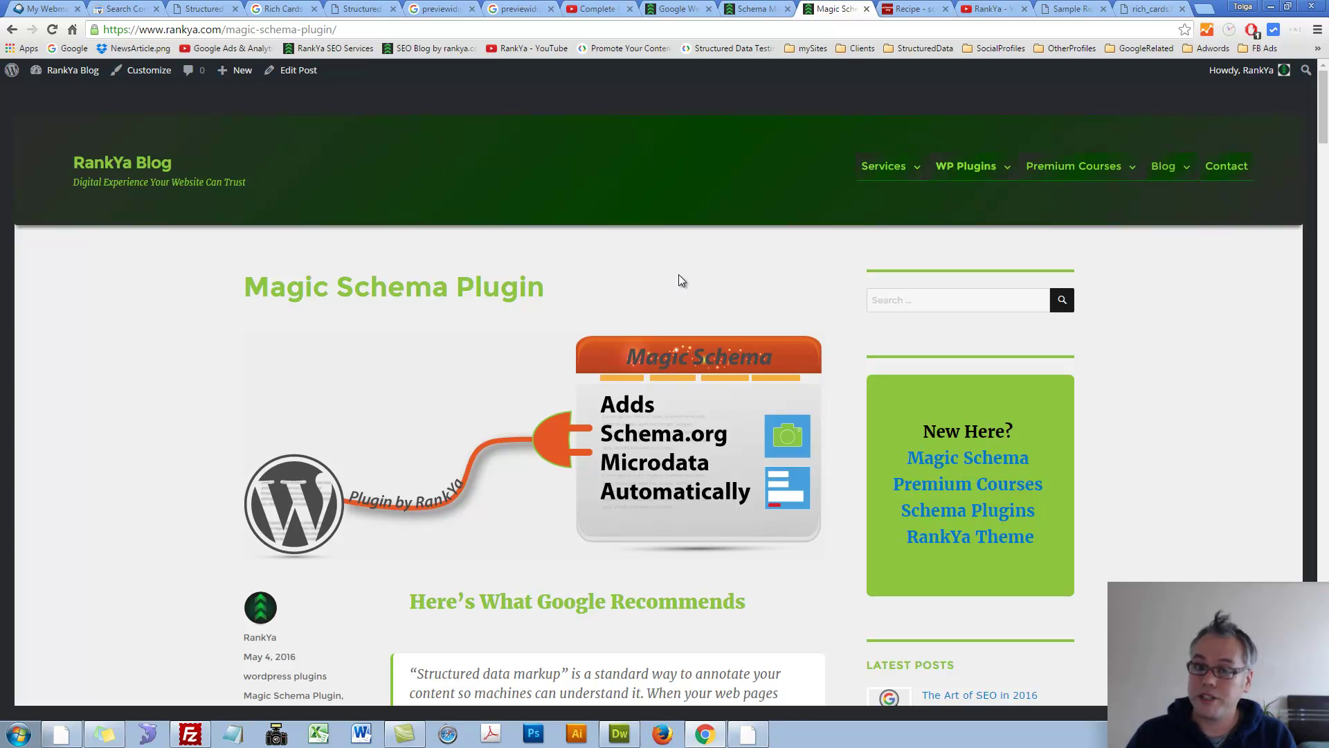
# Step: Test the apple pie recipe post's structured data and inspect the detected Blog item
pyautogui.click(754, 8)
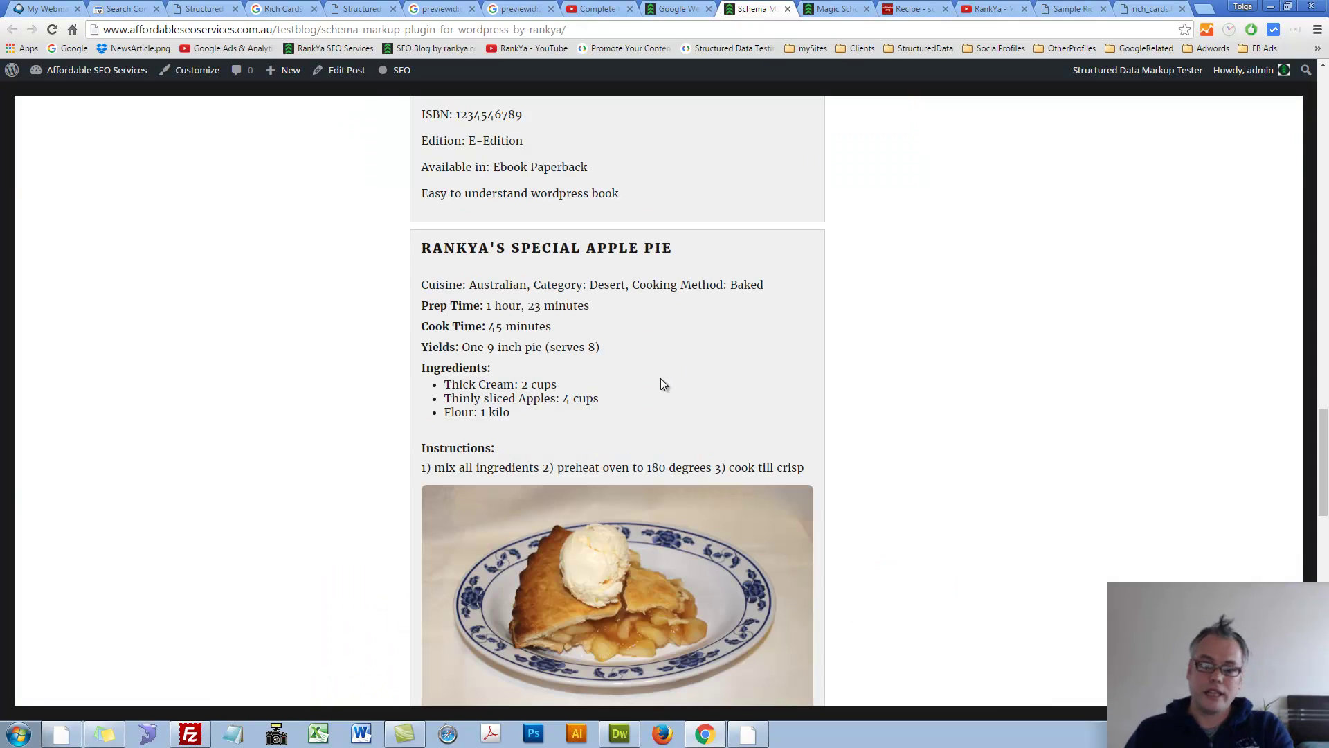
pyautogui.click(1129, 69)
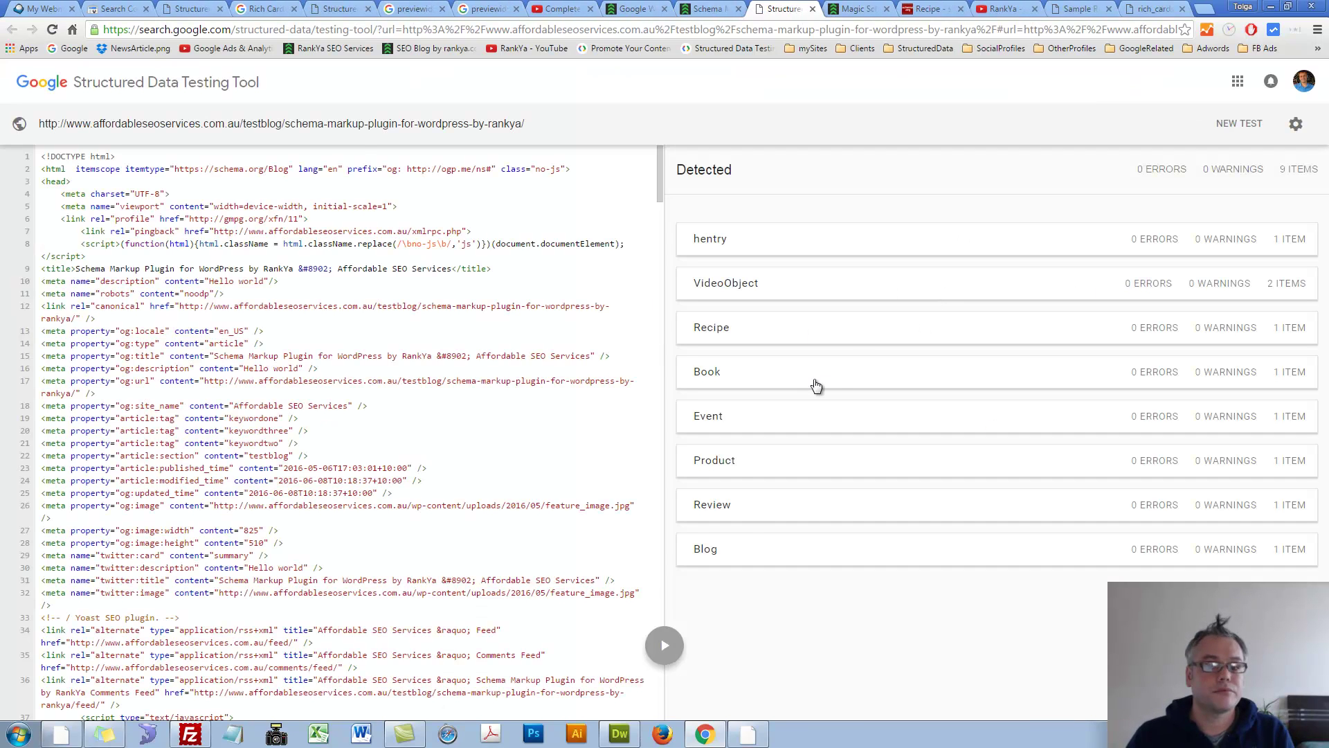
pyautogui.click(737, 545)
pyautogui.scroll(-4, 888, 428)
pyautogui.scroll(5, 891, 430)
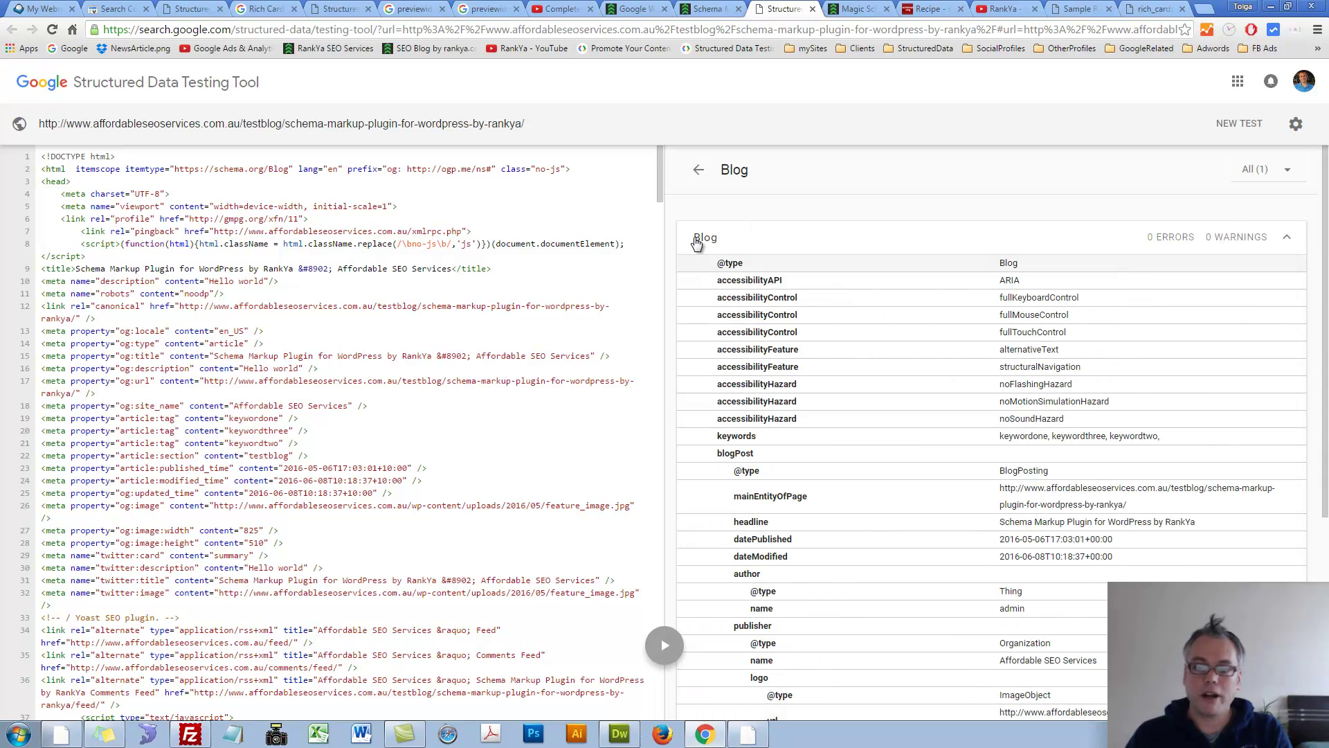
pyautogui.click(699, 171)
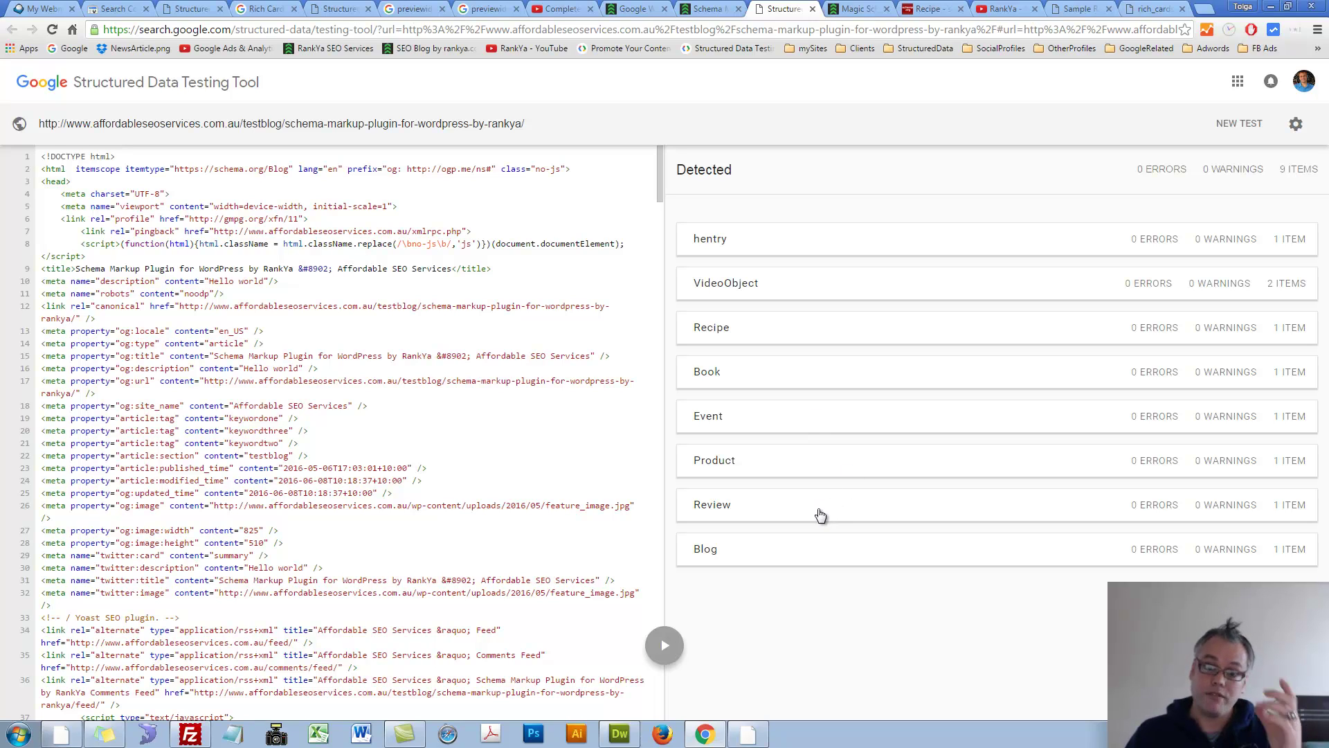
# Step: Inspect the Review, Recipe and Event items, then reopen the Recipe item's properties
pyautogui.click(740, 511)
pyautogui.click(696, 174)
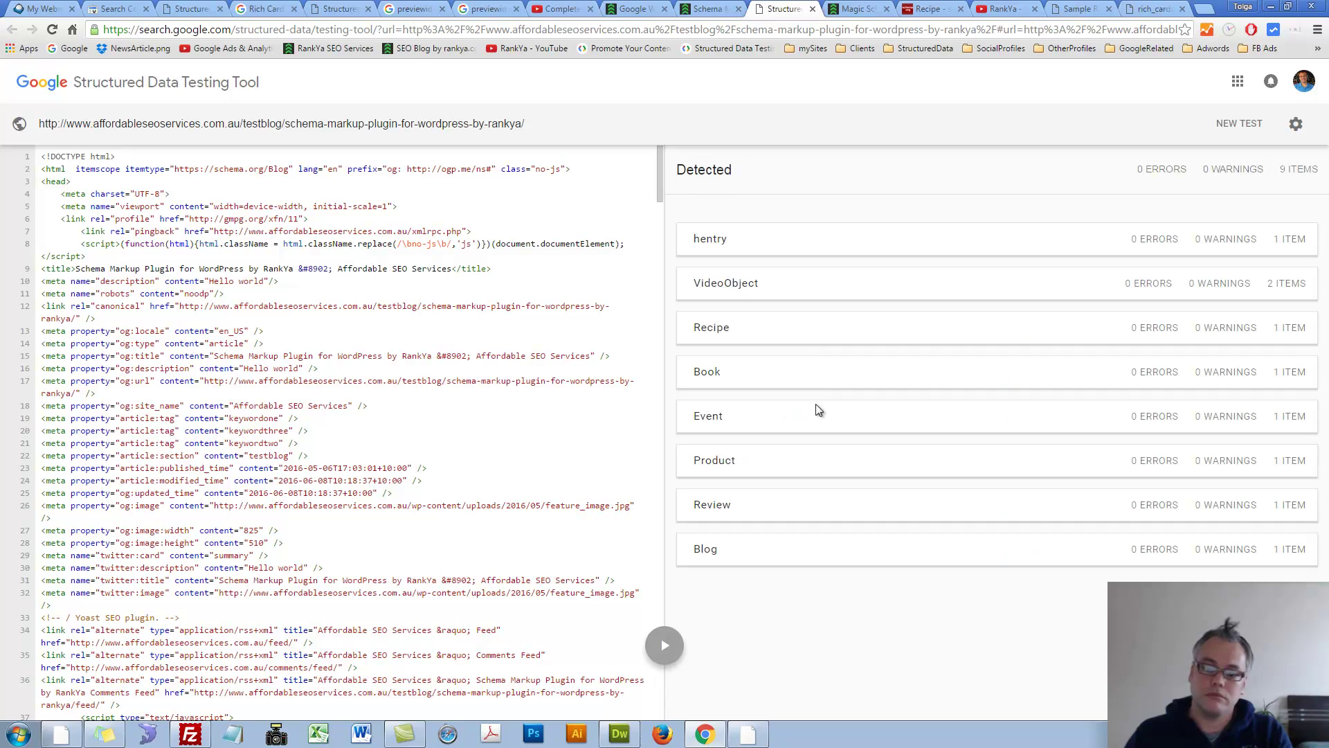
pyautogui.click(742, 334)
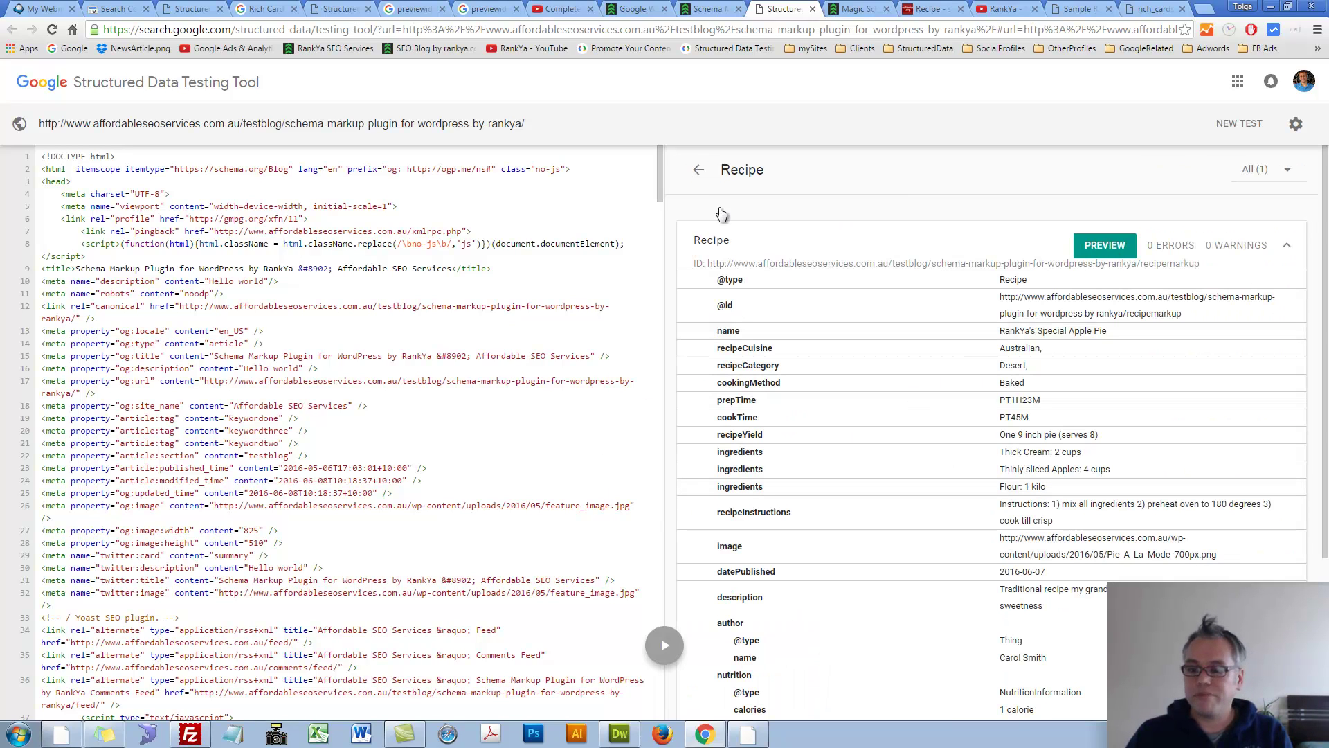
pyautogui.click(696, 187)
pyautogui.click(721, 415)
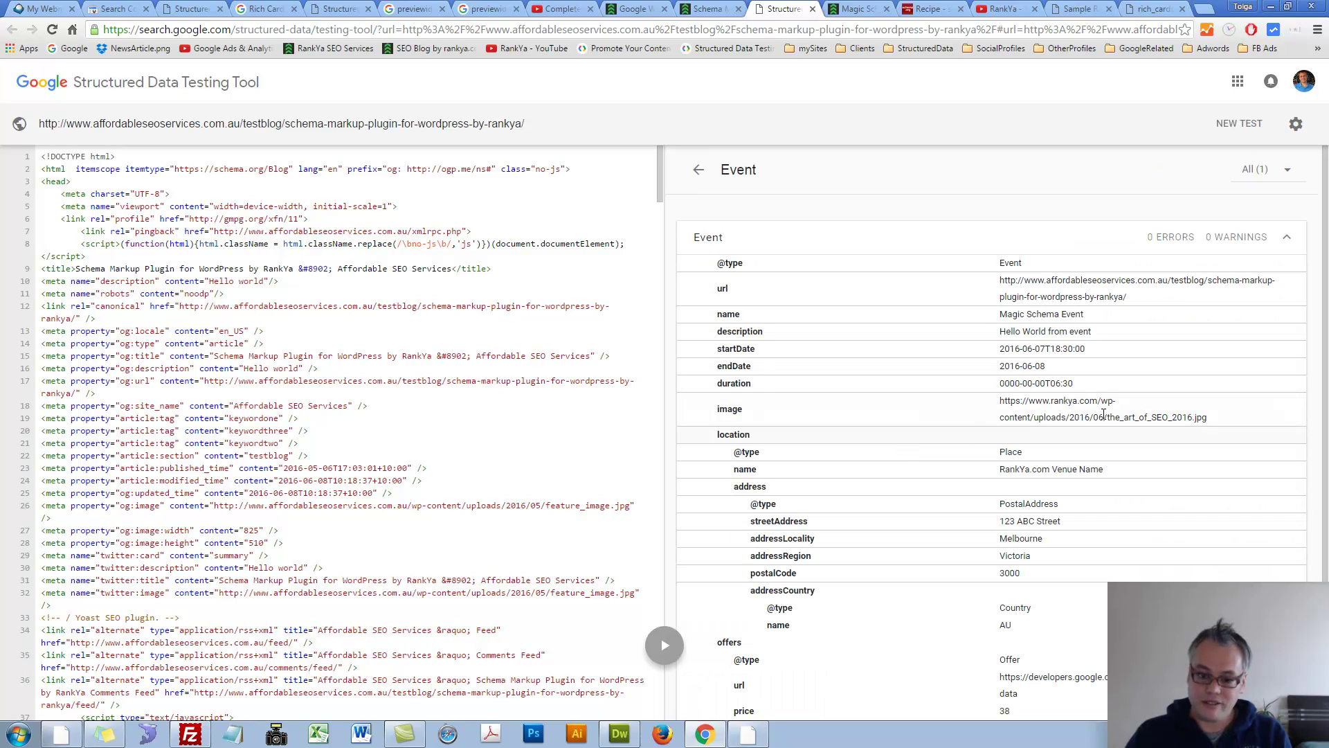
pyautogui.click(698, 175)
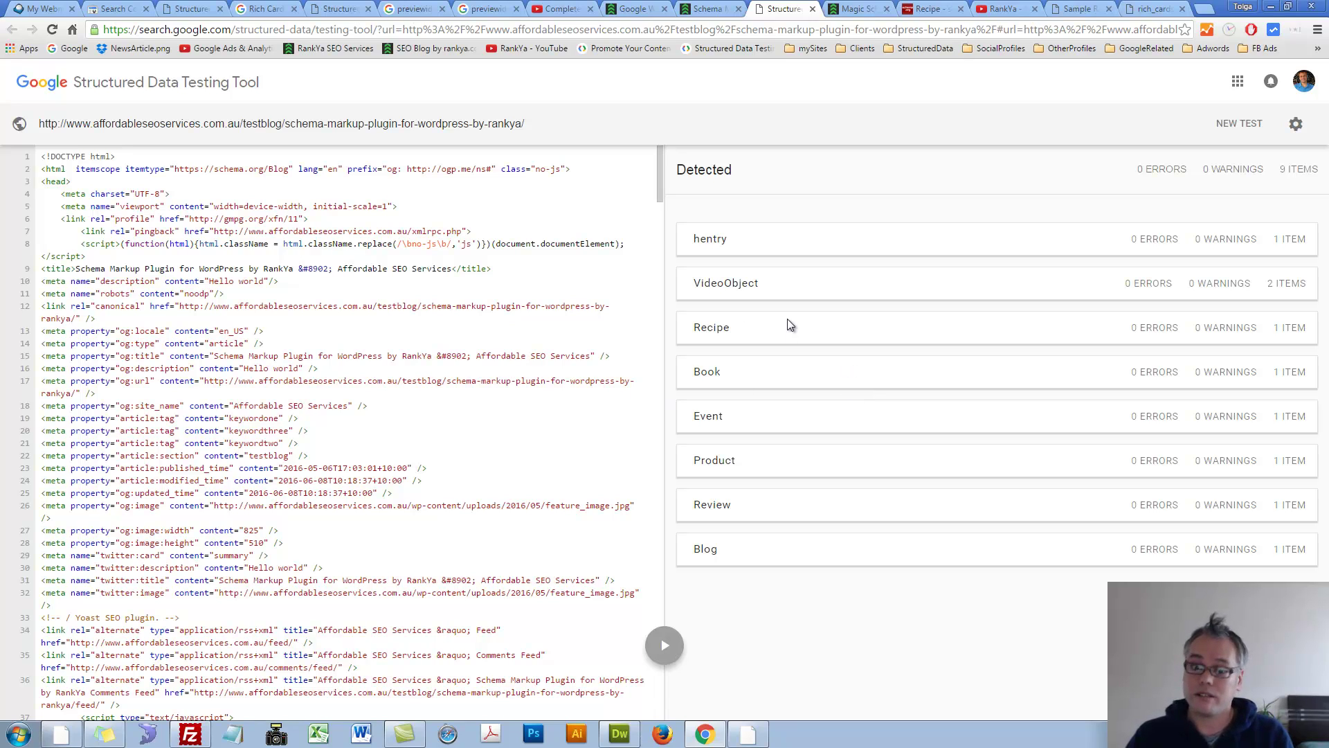
pyautogui.click(744, 327)
# Step: Preview the Recipe rich card for RankYa's Special Apple Pie: 5/5, 11 reviews, 1 calorie, 2 hr 8 min
pyautogui.click(1107, 247)
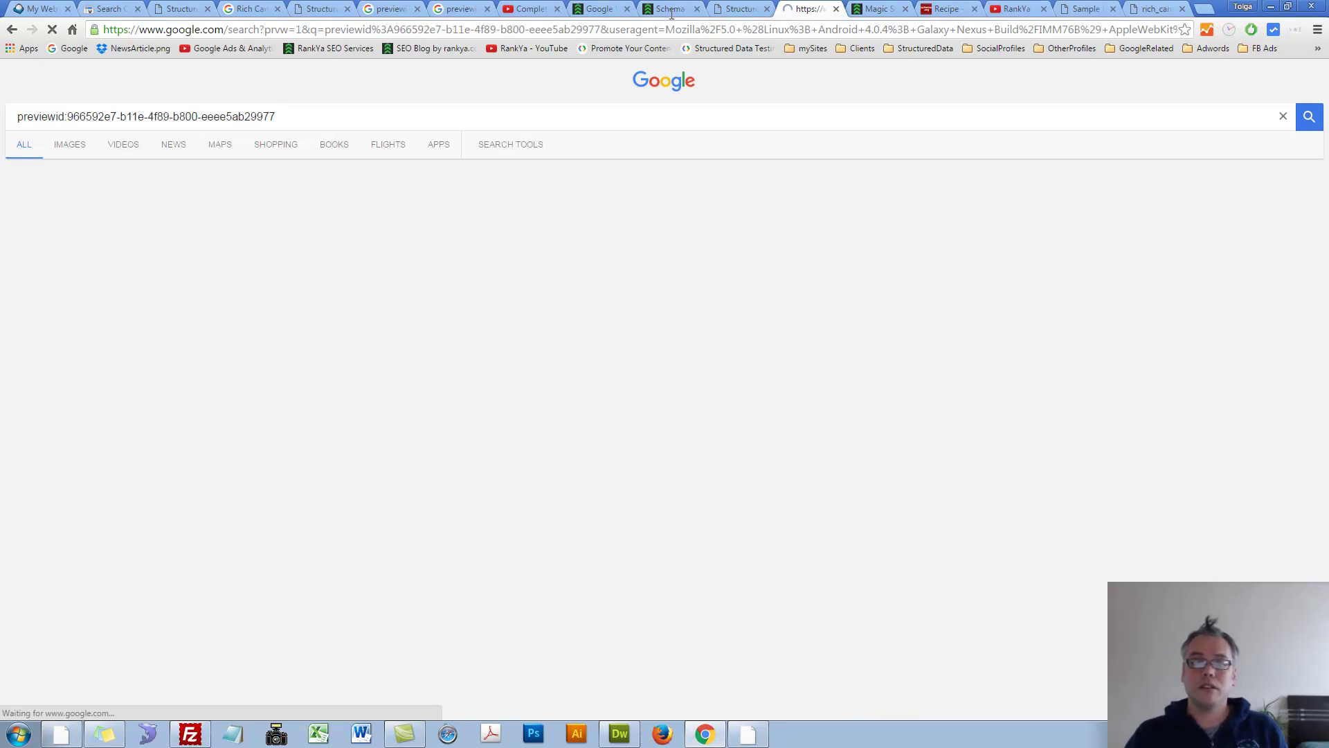
pyautogui.click(668, 9)
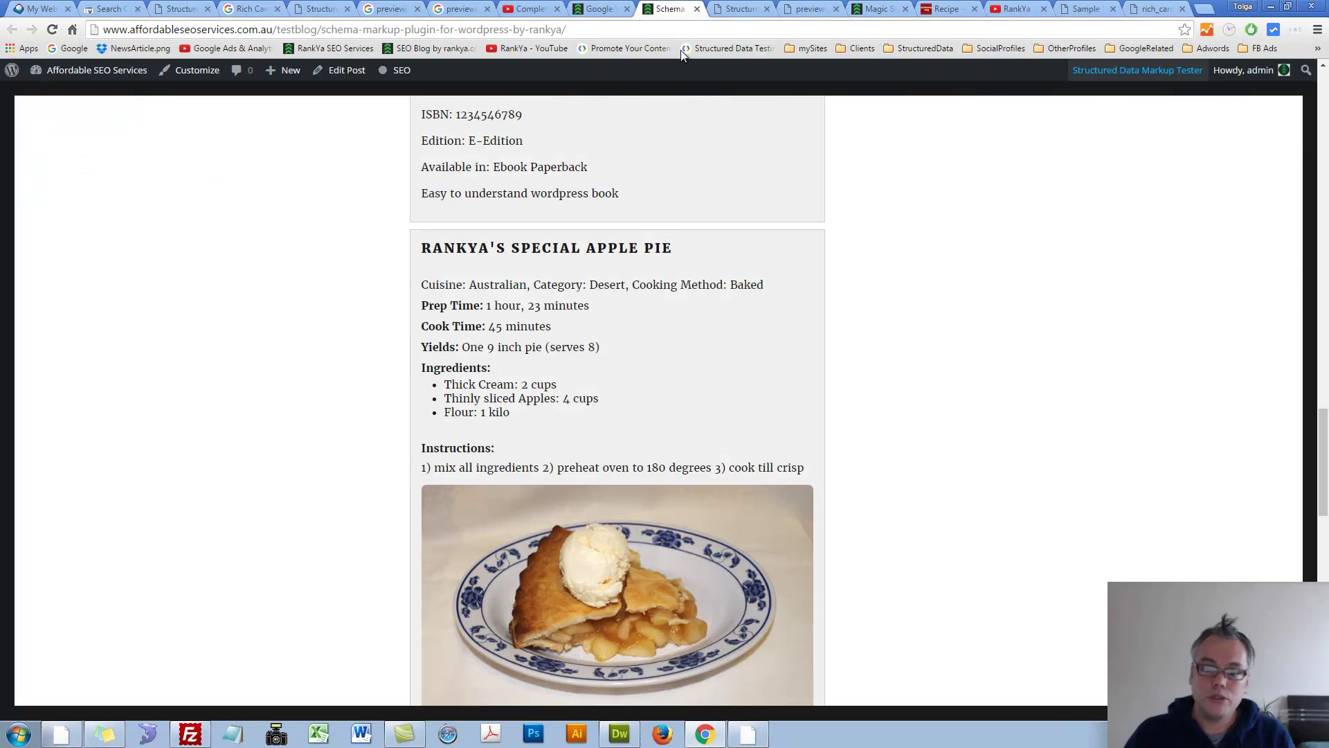
pyautogui.click(741, 8)
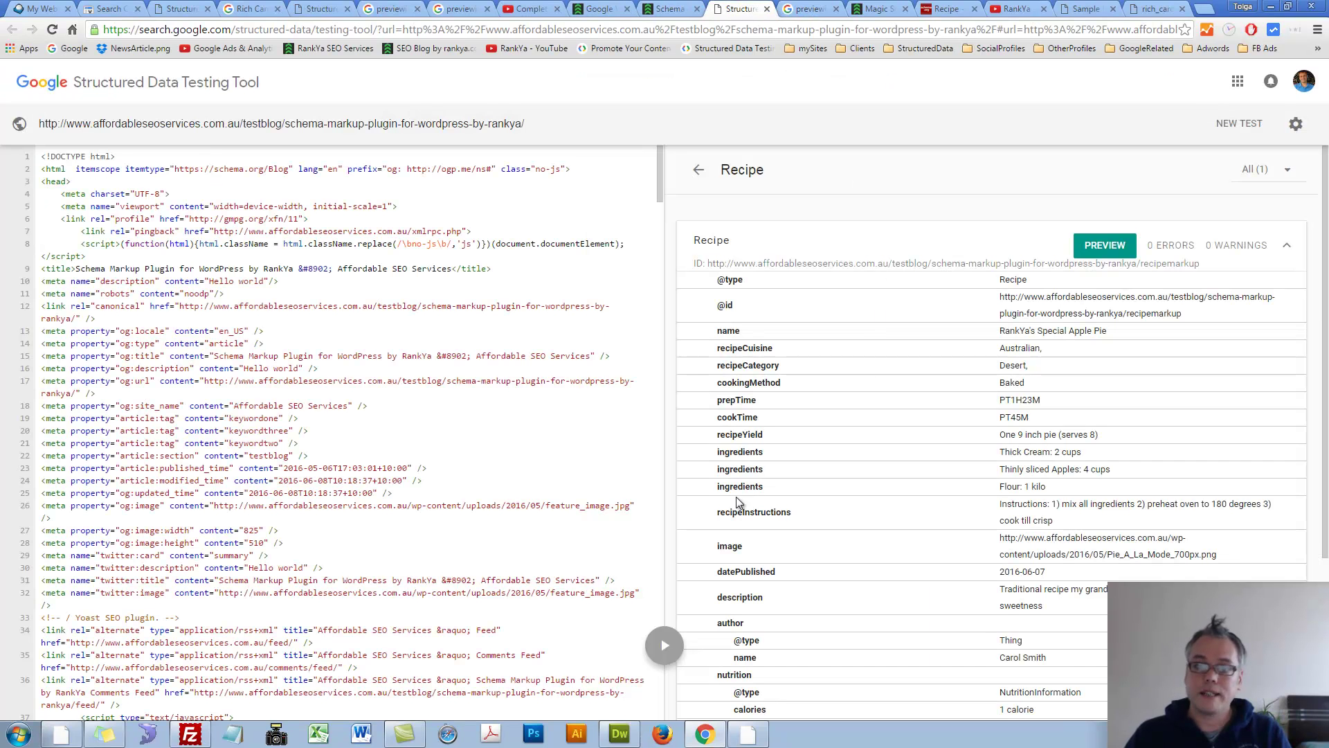
pyautogui.click(789, 10)
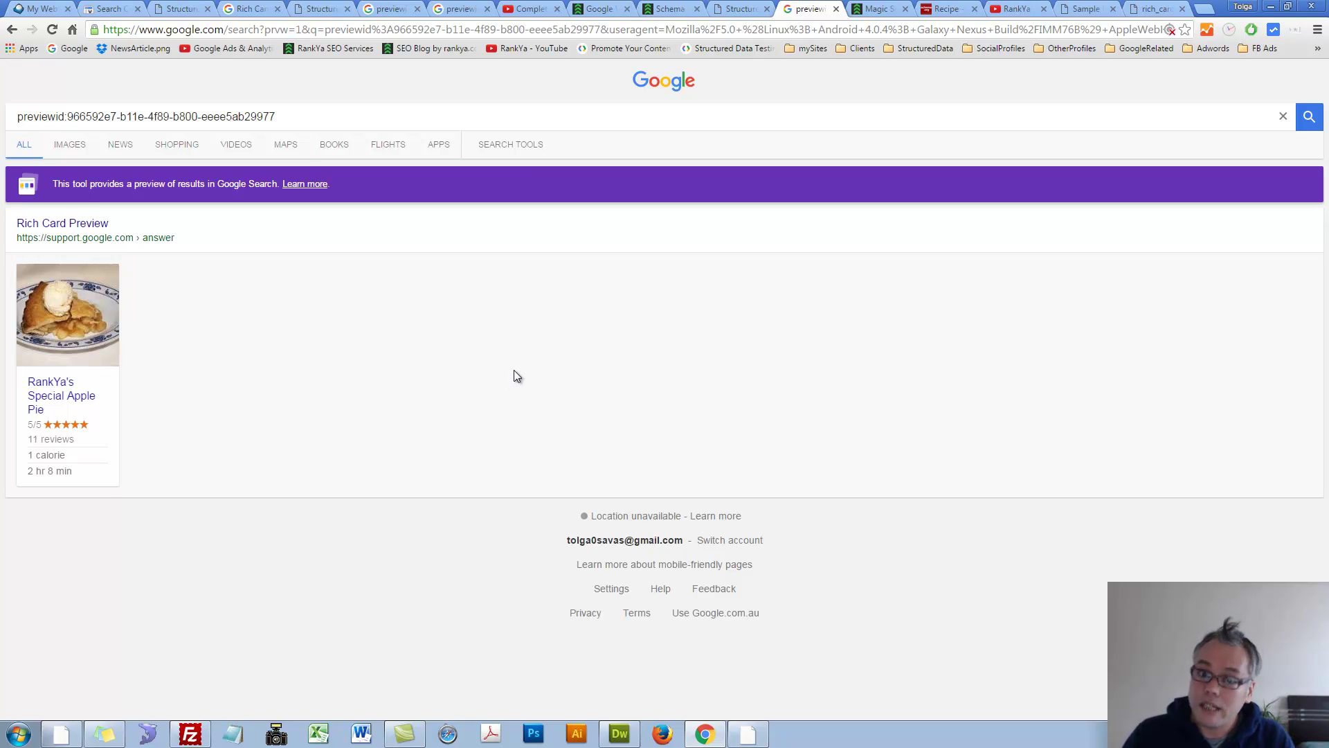
# Step: Move from the Magic Schema plugin page to the RankYa YouTube channel home page
pyautogui.click(875, 8)
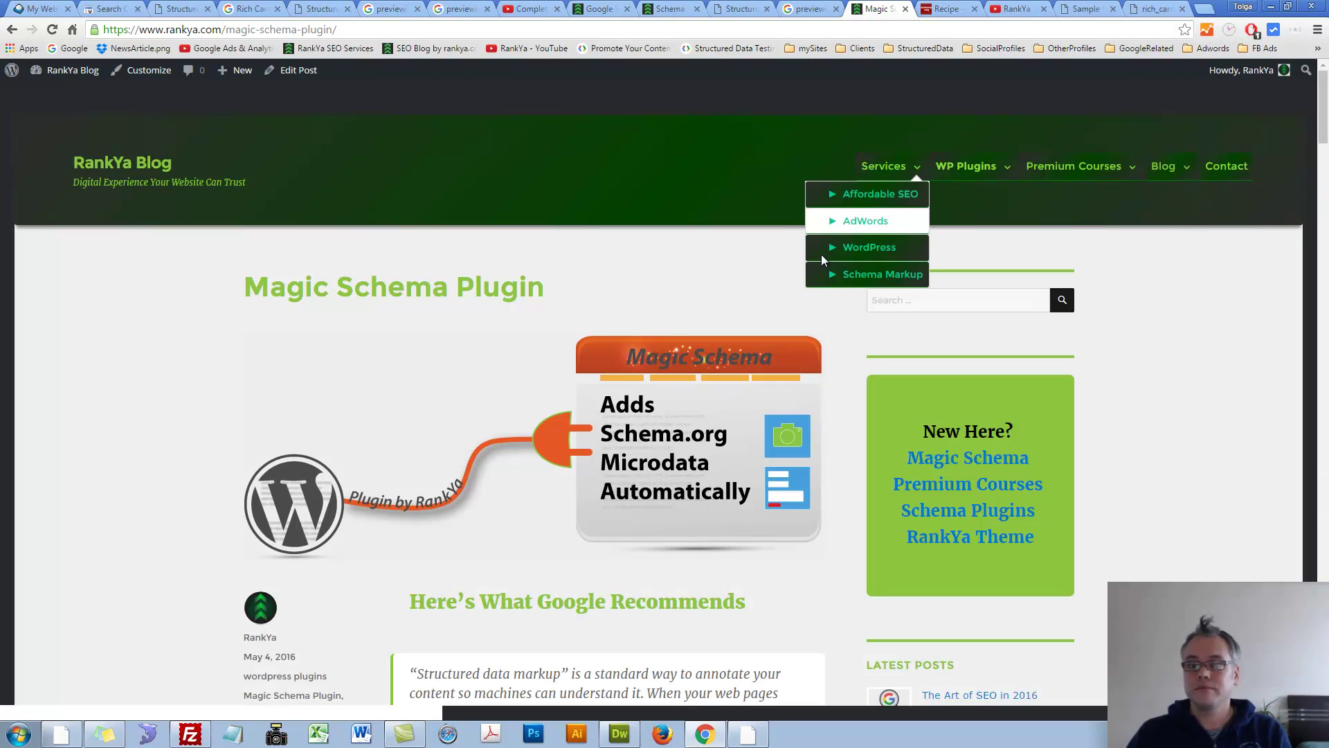
pyautogui.click(995, 10)
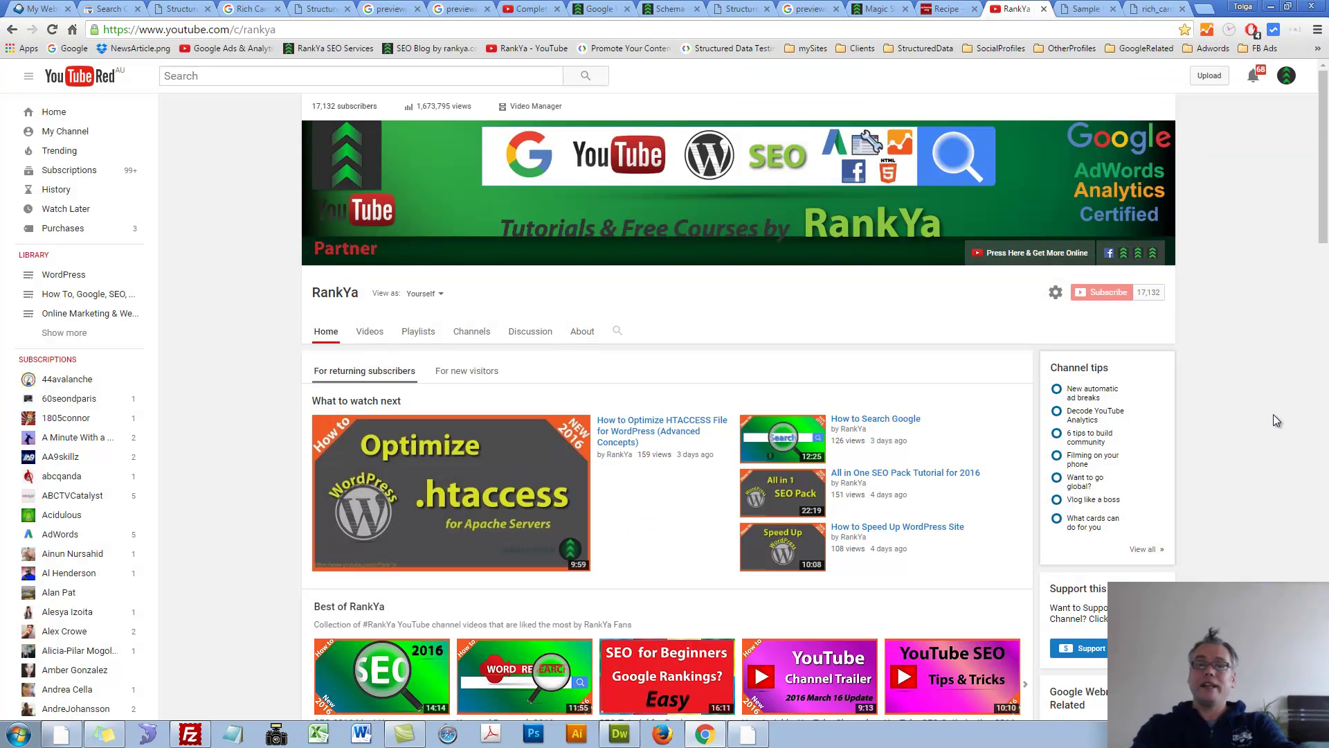